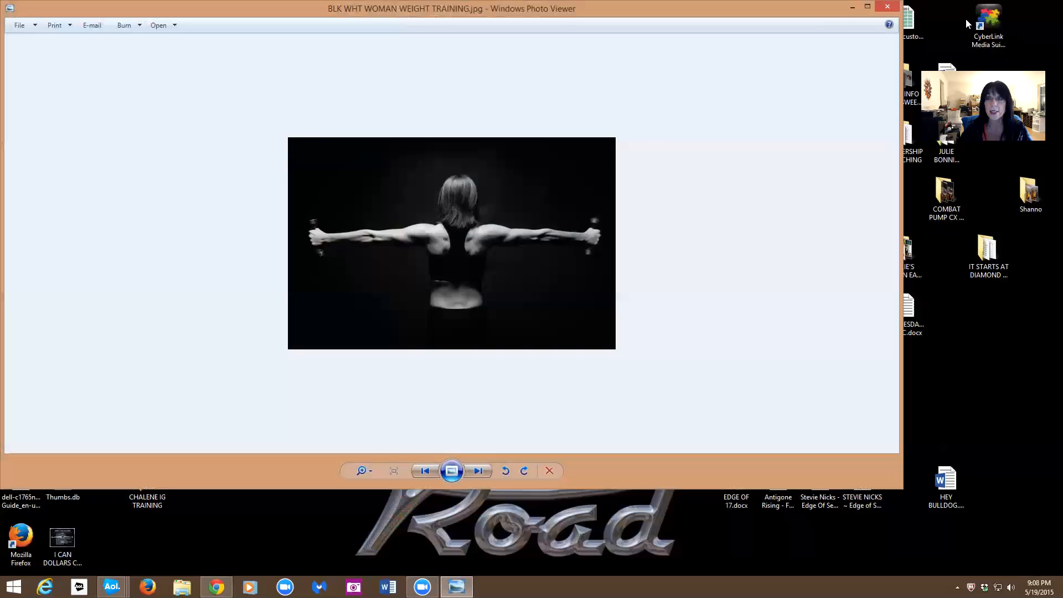
Step: Close the weight-training photo preview and switch to the PicMonkey page in Chrome
click(887, 6)
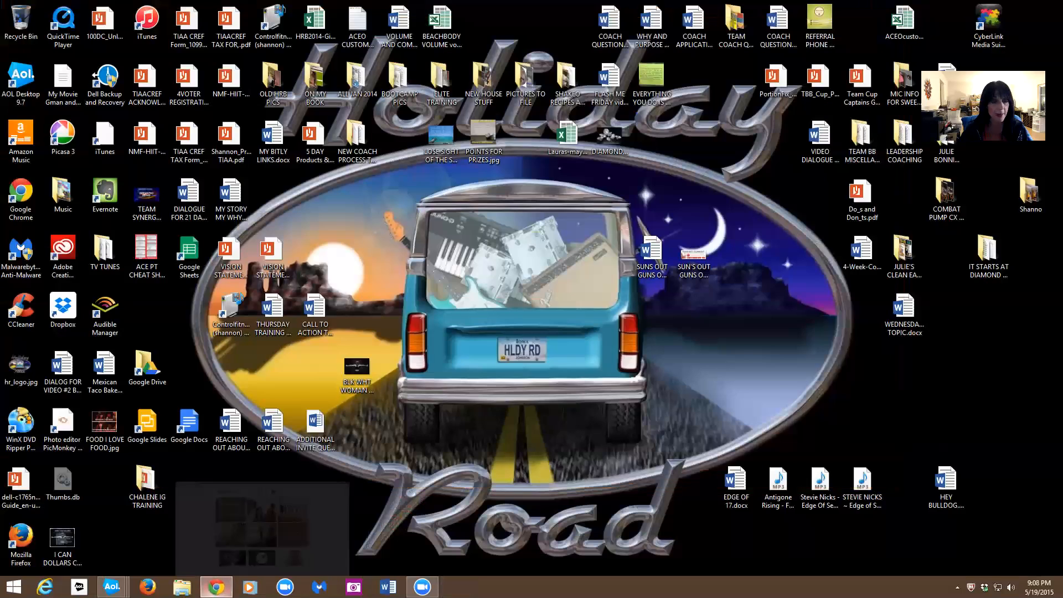
click(216, 586)
mouse_move(549, 84)
mouse_move(603, 64)
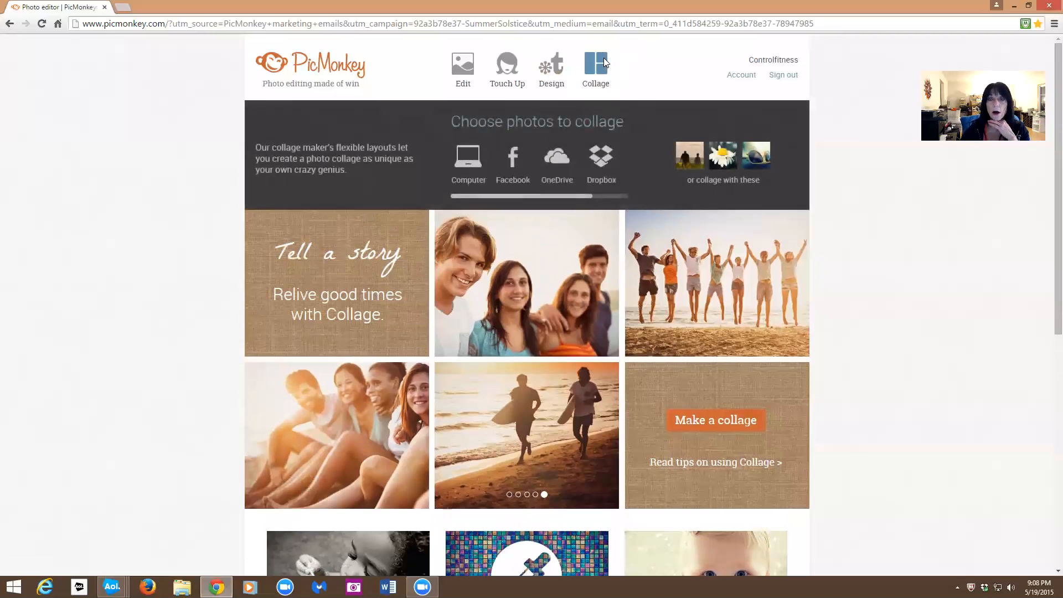
mouse_move(559, 66)
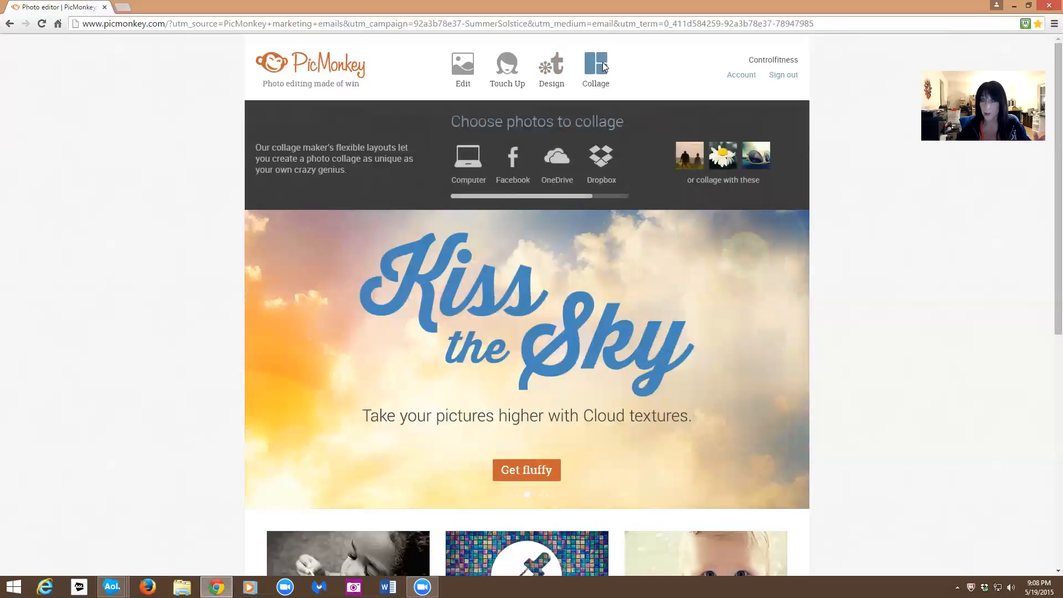
Step: Start a new collage with BLK WHT WOMAN WEIGHT TRAINING.jpg from the computer's Desktop folder
click(604, 67)
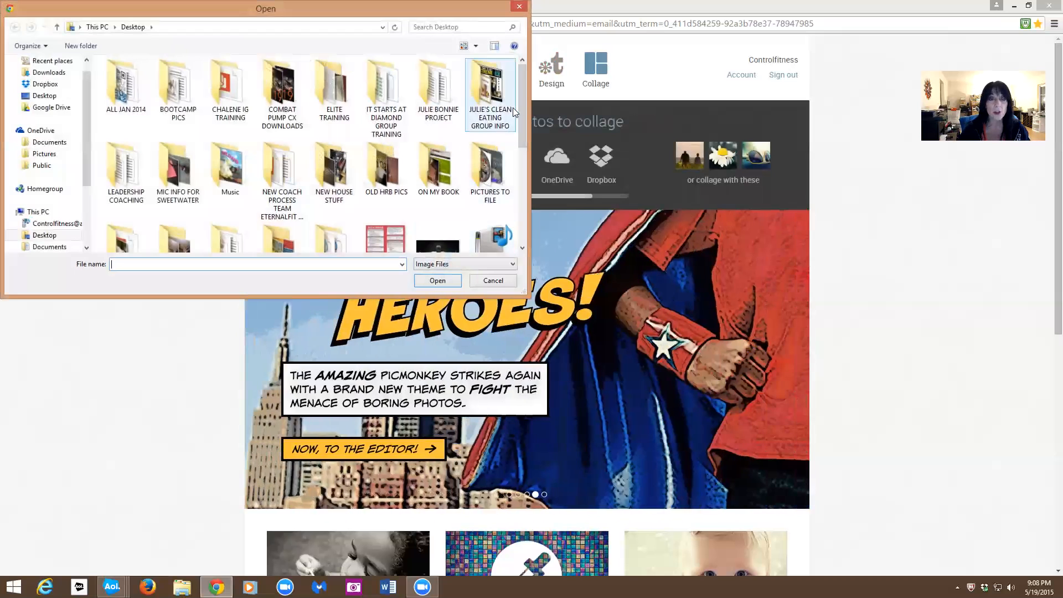
scroll(519, 121, down, 2)
click(449, 173)
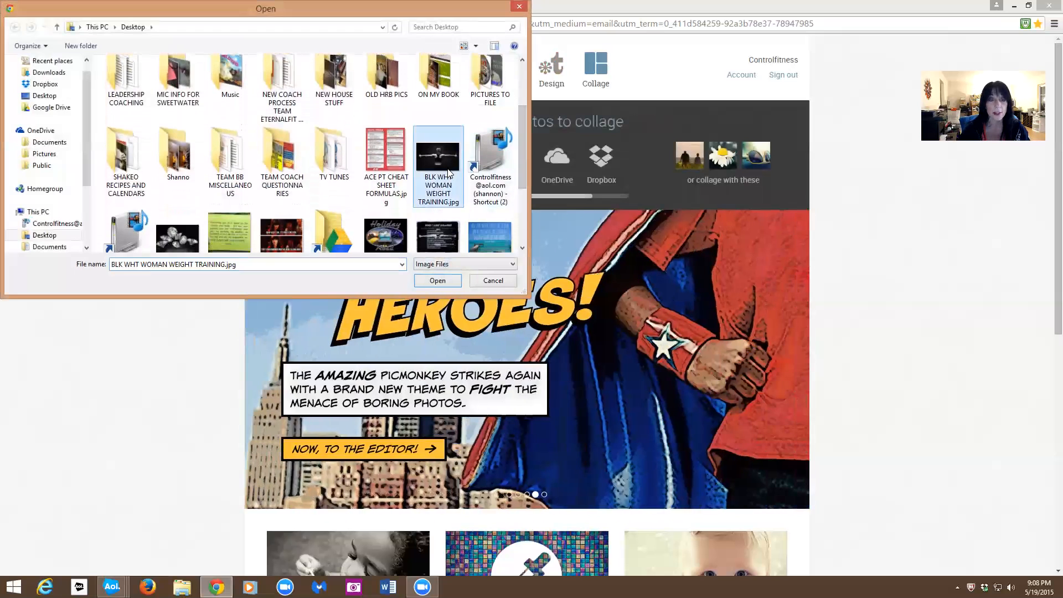
click(450, 285)
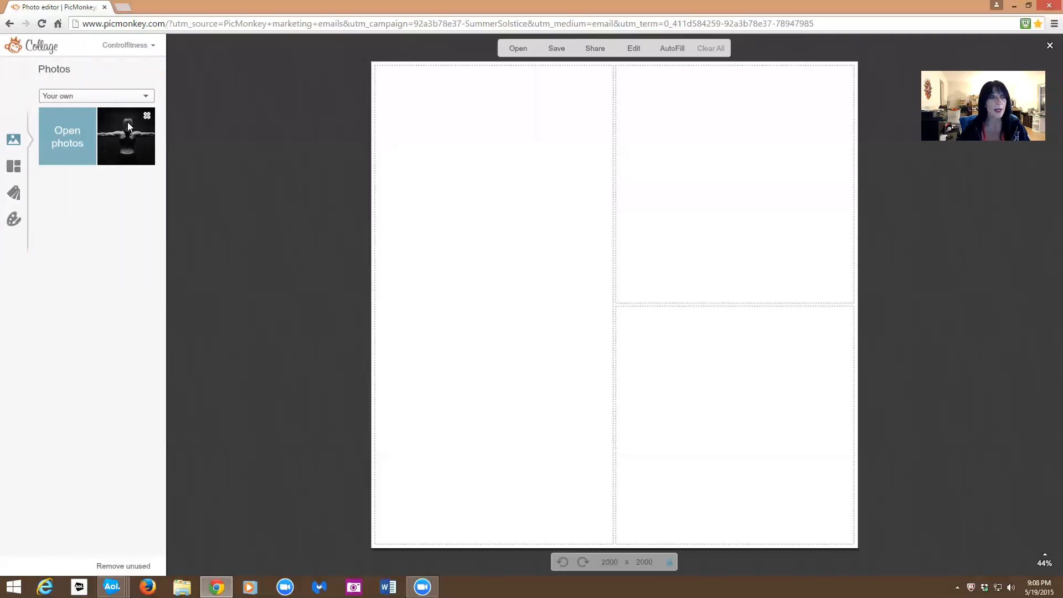
Step: Add BLK WHT WOMAN WEIGHT TRAINING.jpg to the collage photos a second time and remove the duplicate
click(68, 142)
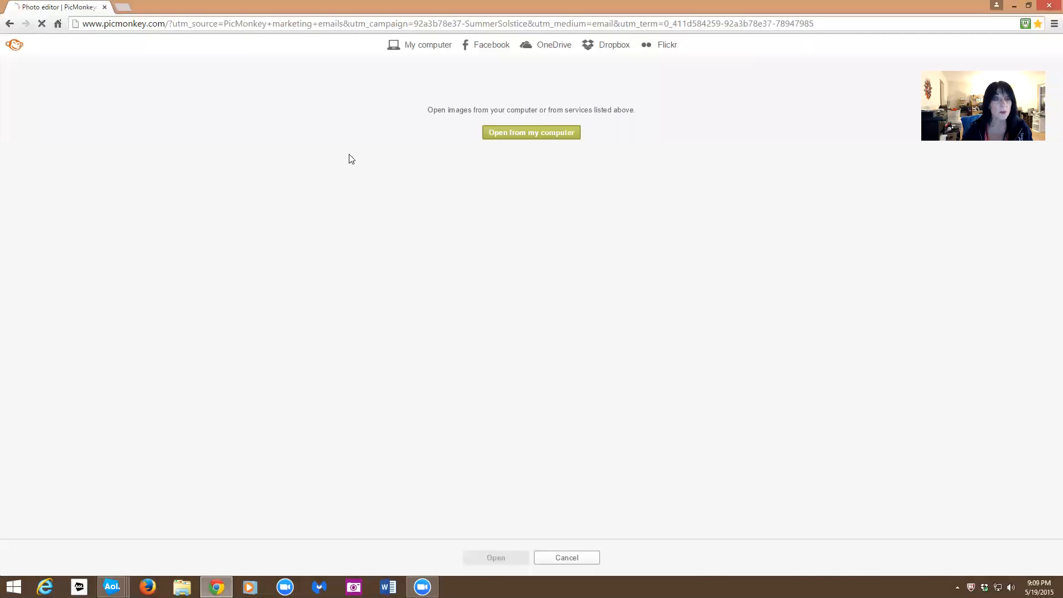
click(538, 135)
click(427, 246)
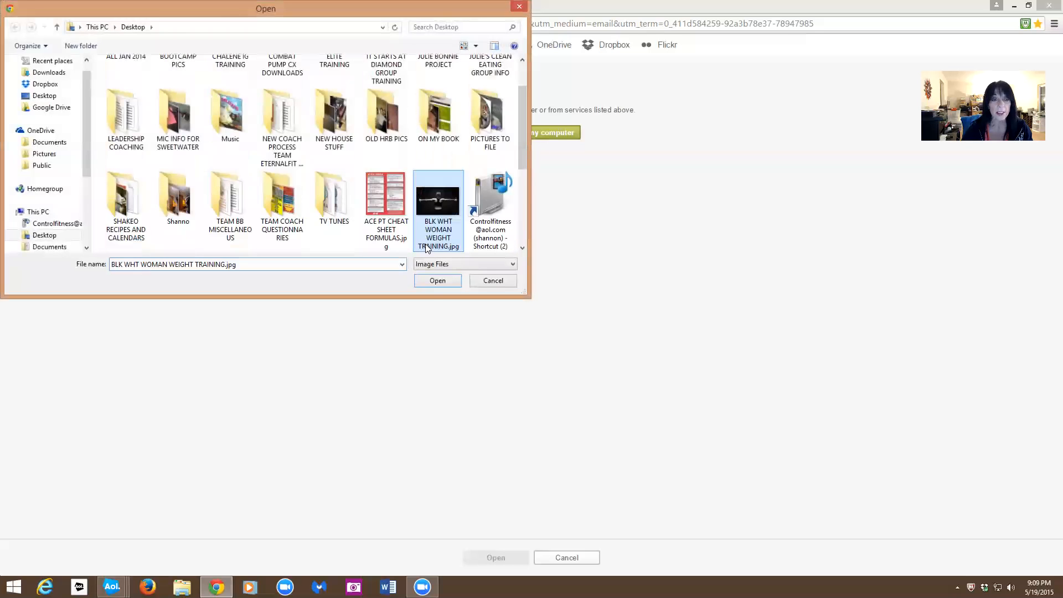
click(431, 279)
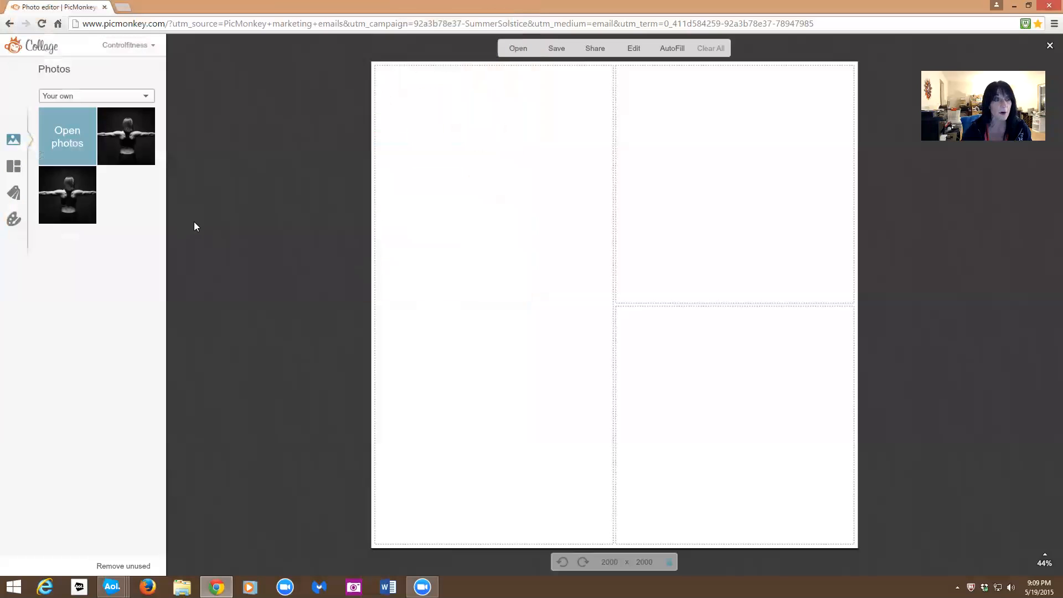
click(88, 175)
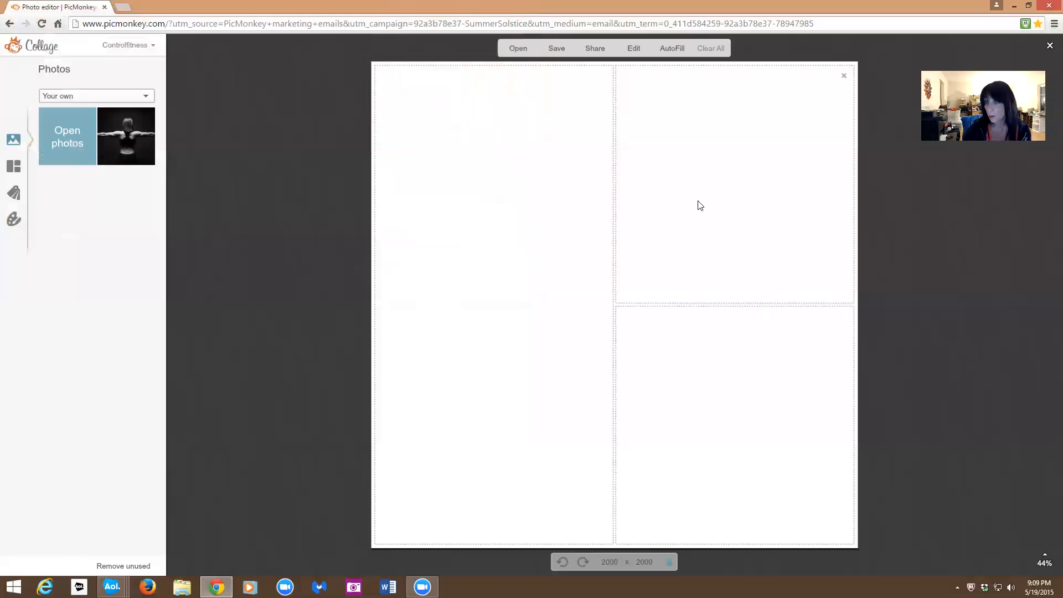
Step: Place the photo in the collage's tall cell and remove the two empty cells so it fills the canvas
drag(121, 137, 459, 209)
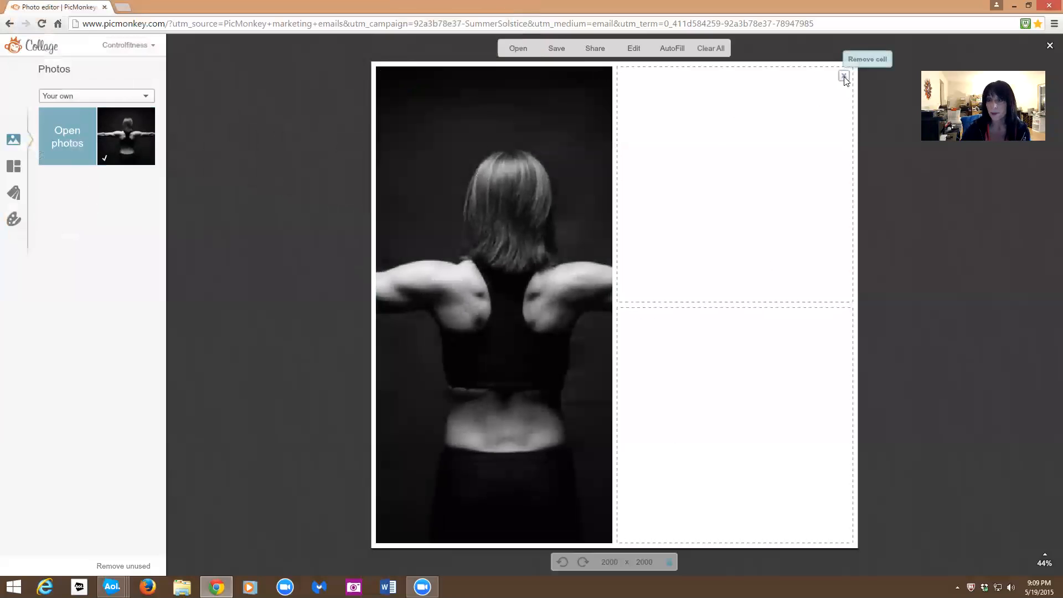
click(843, 77)
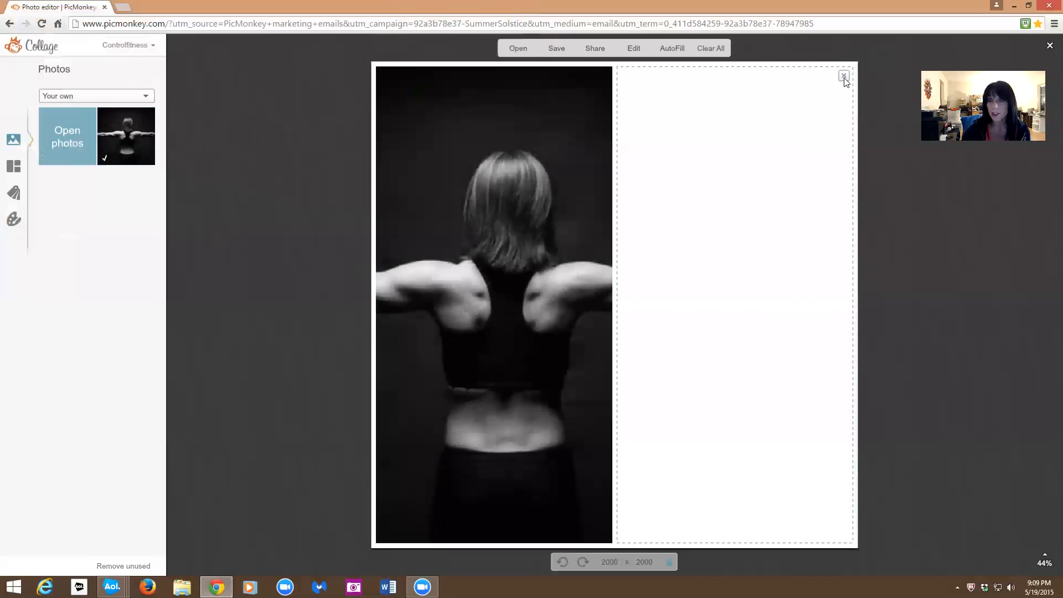
click(843, 76)
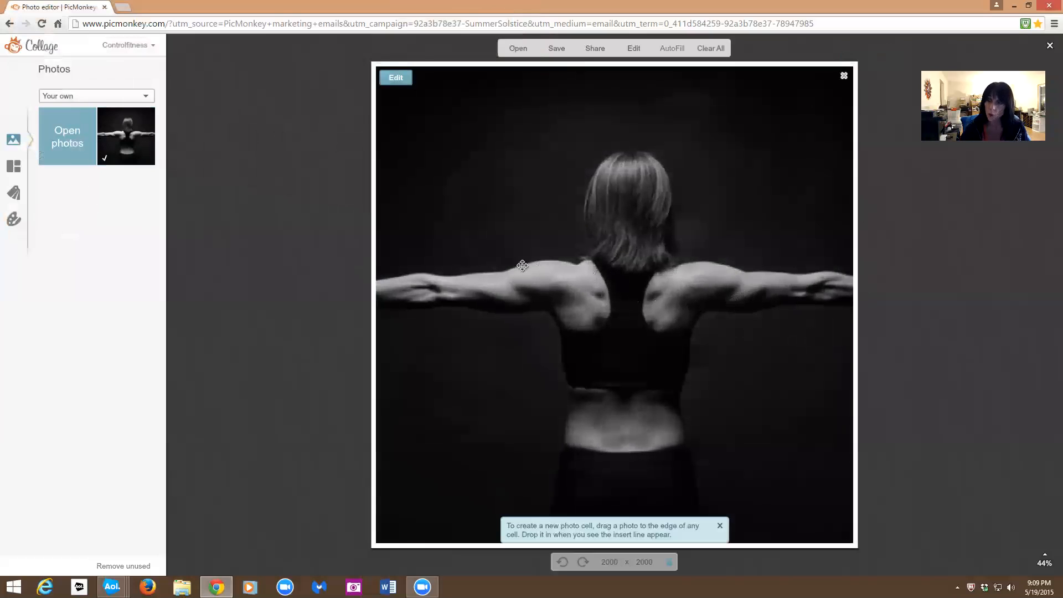
Step: Examine the collage layout categories from Ducks in a Row through Jigsaw, then return to the photos
click(14, 168)
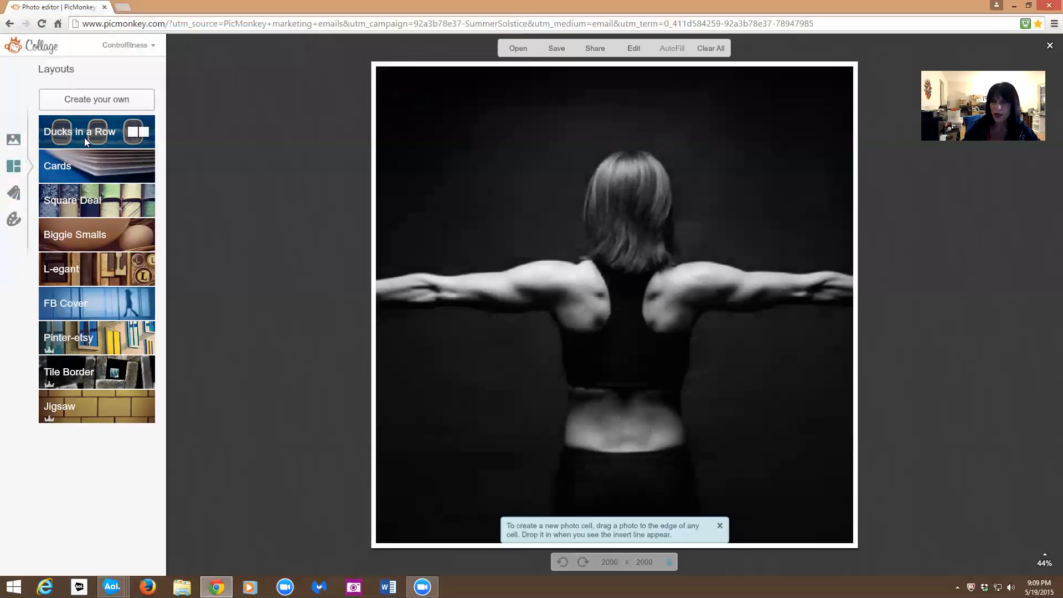
click(84, 137)
click(97, 195)
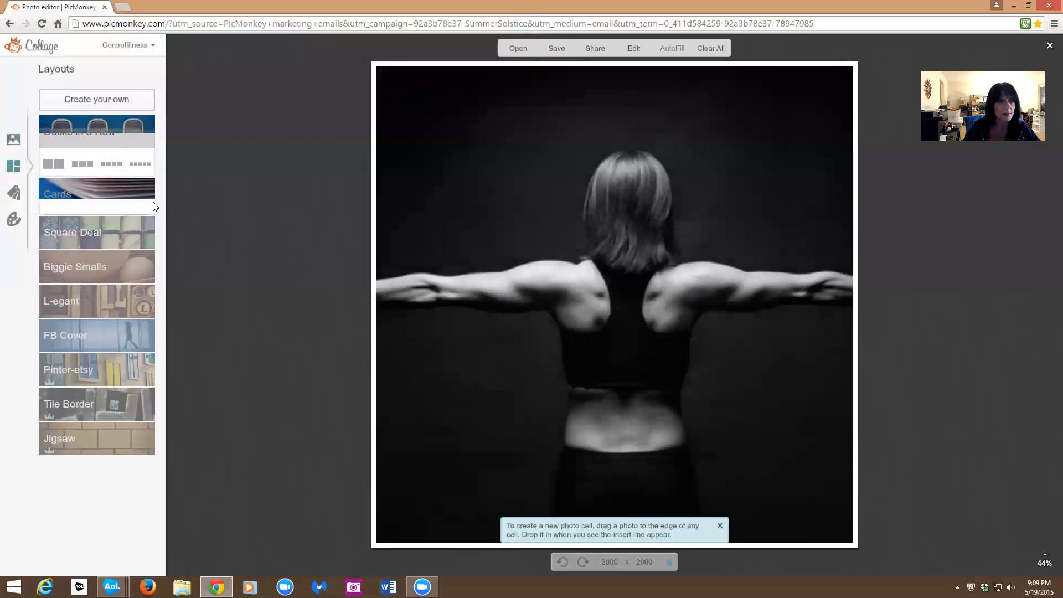
click(113, 256)
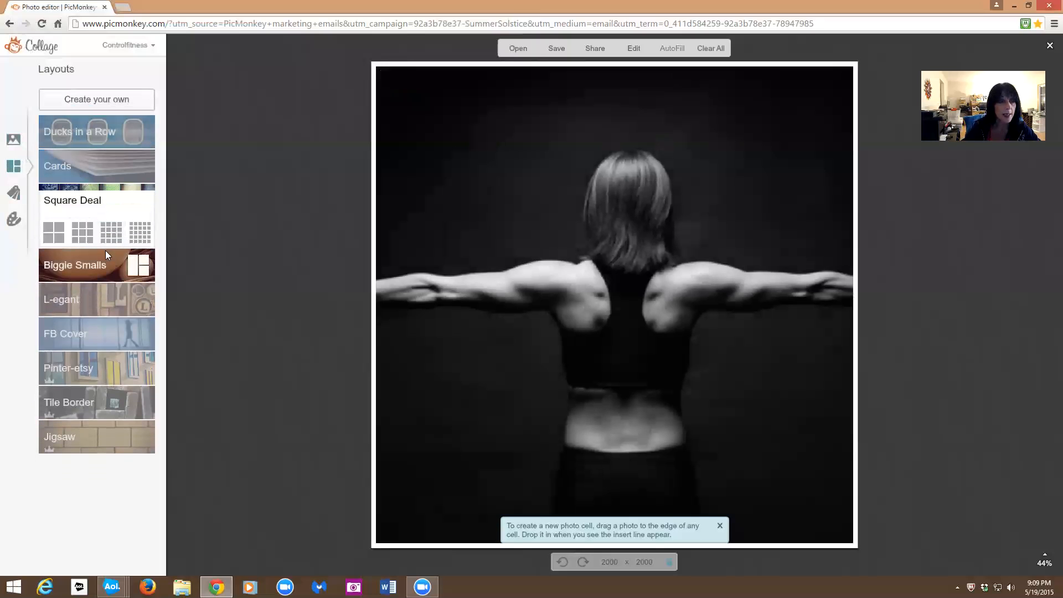
click(125, 266)
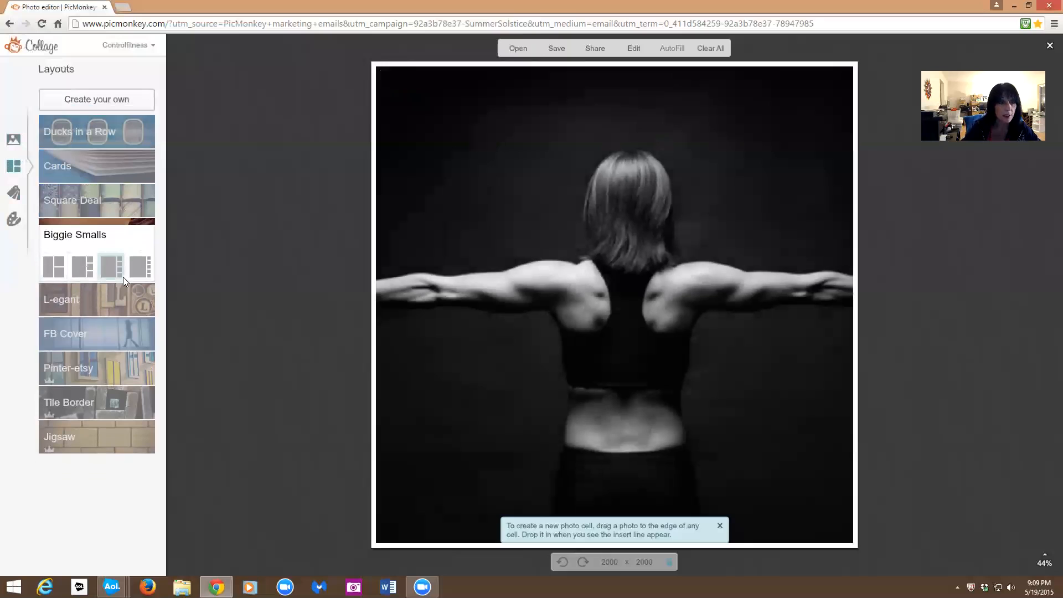
click(117, 302)
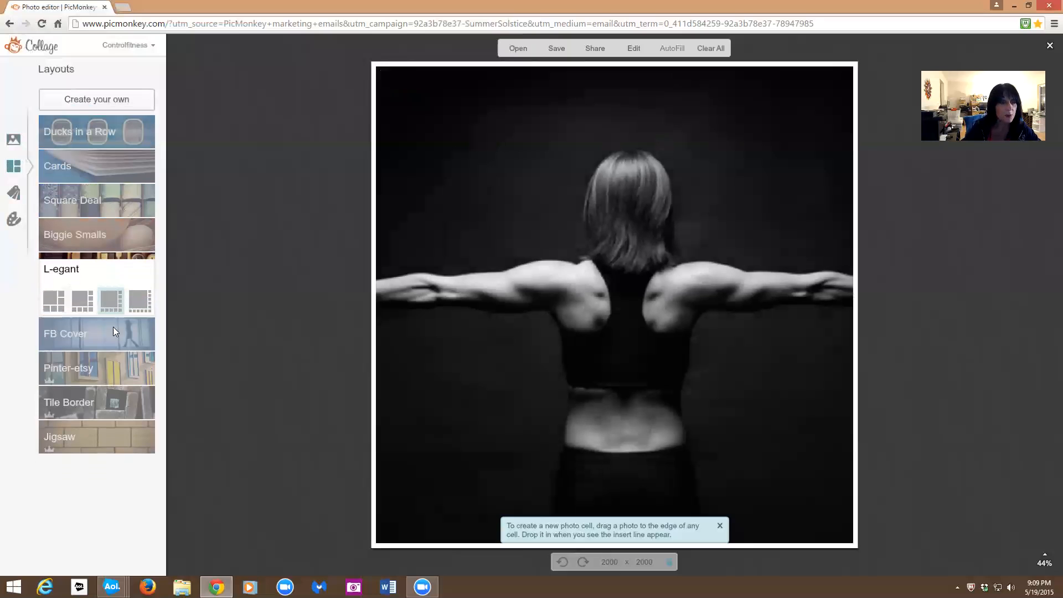
click(108, 342)
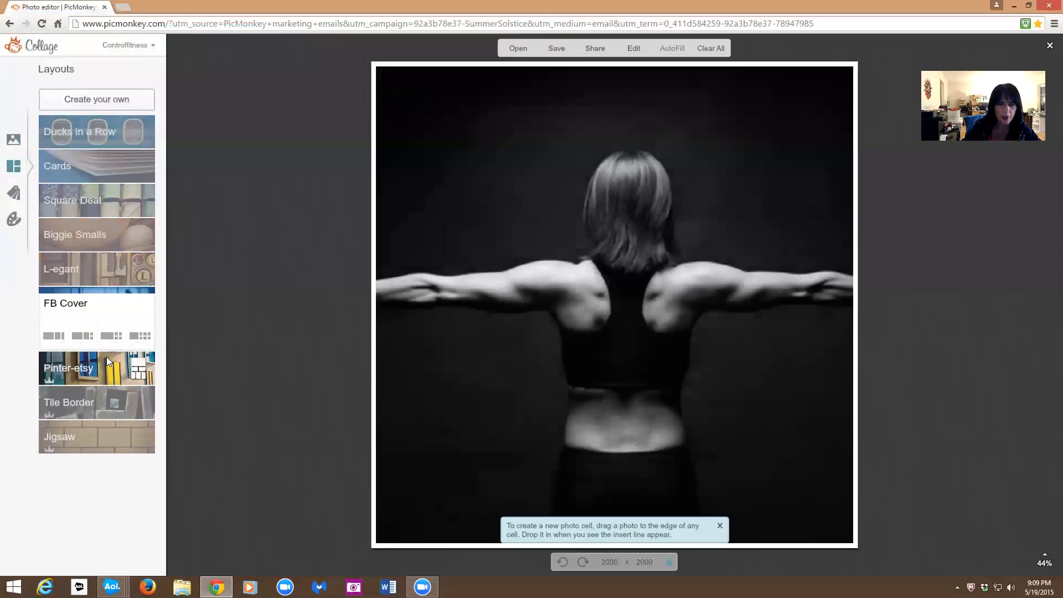
click(106, 357)
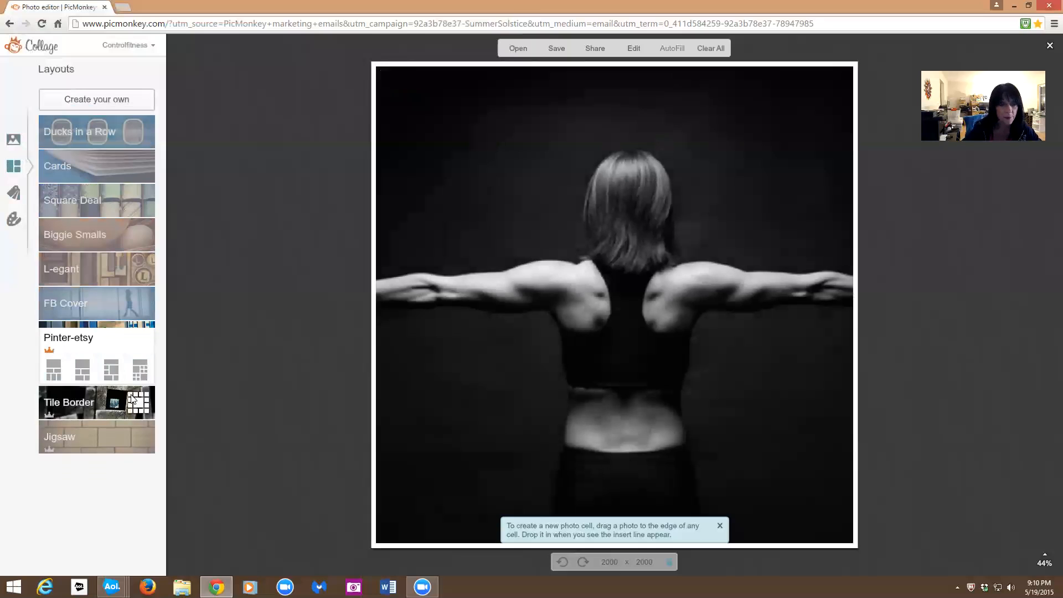
click(103, 399)
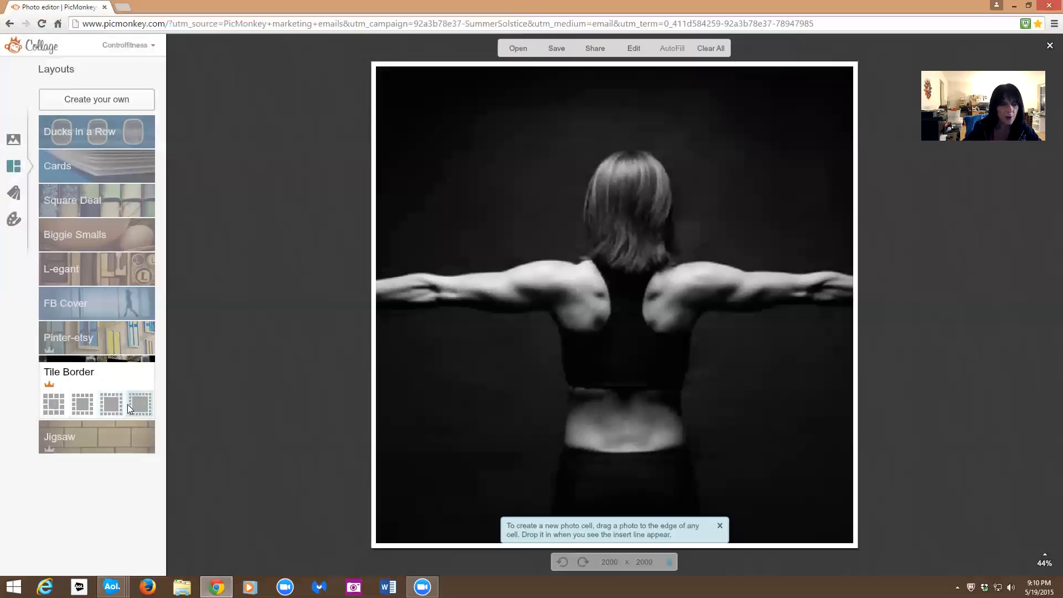
click(133, 436)
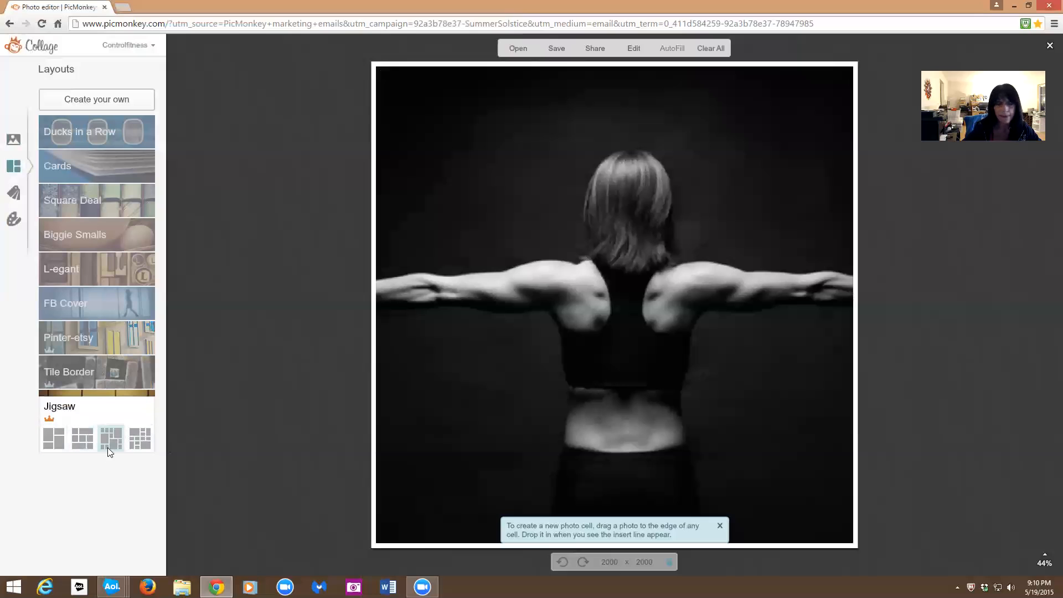
click(19, 141)
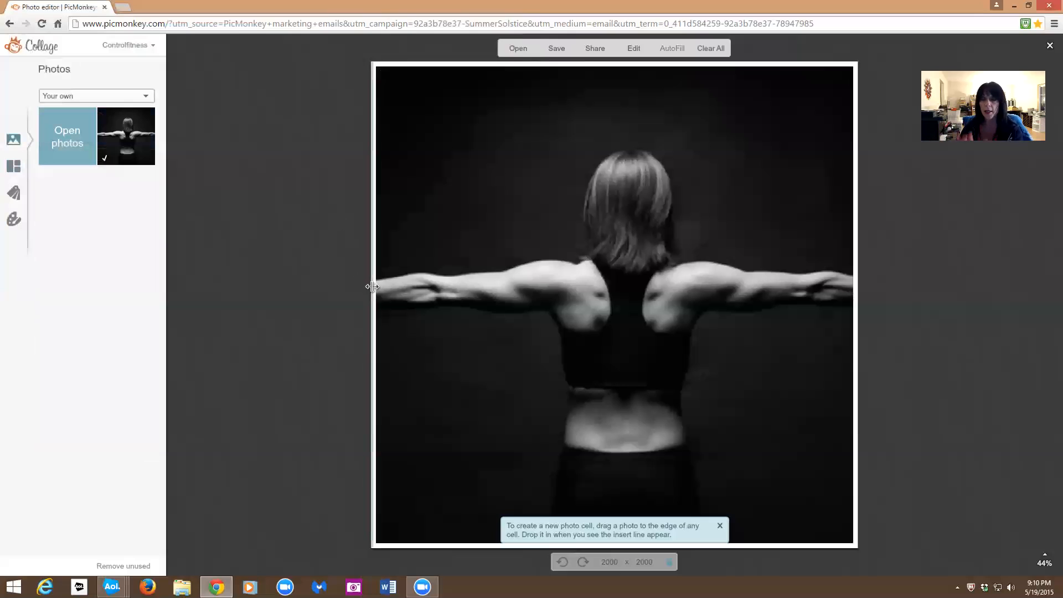
Step: Widen the collage canvas to about 2972 x 2000 so both dumbbells fit, and shift the photo slightly within it
drag(372, 287, 294, 286)
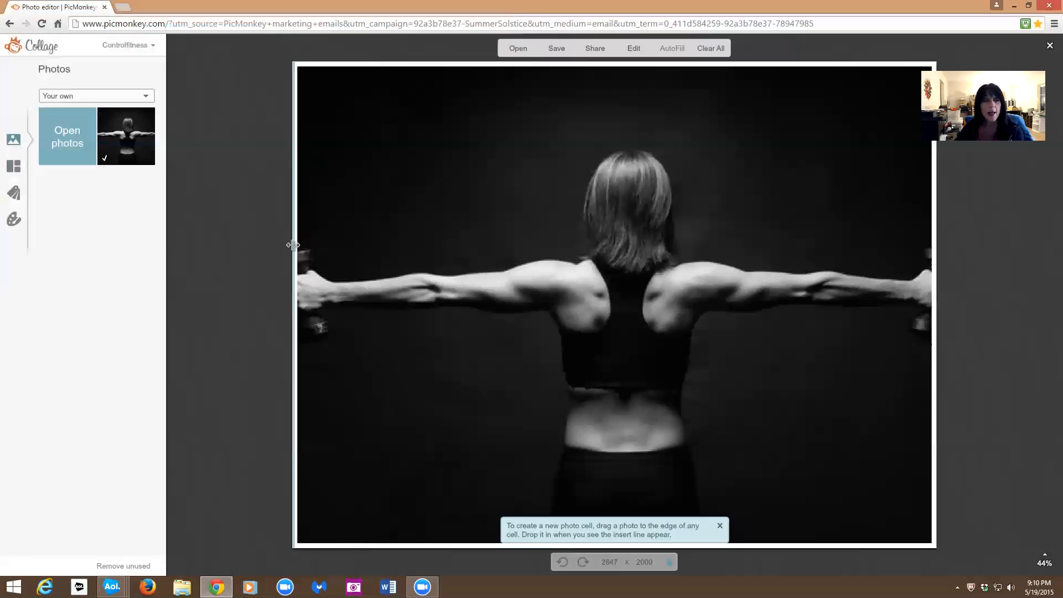
drag(294, 245, 253, 240)
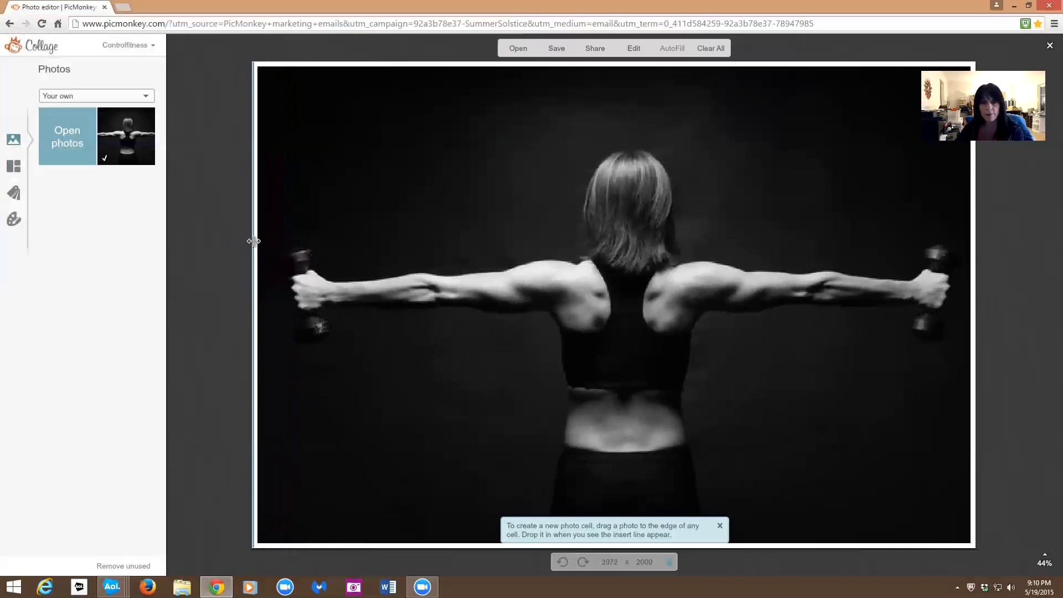
mouse_move(636, 273)
mouse_down()
mouse_move(583, 278)
mouse_move(638, 278)
mouse_move(628, 278)
mouse_up()
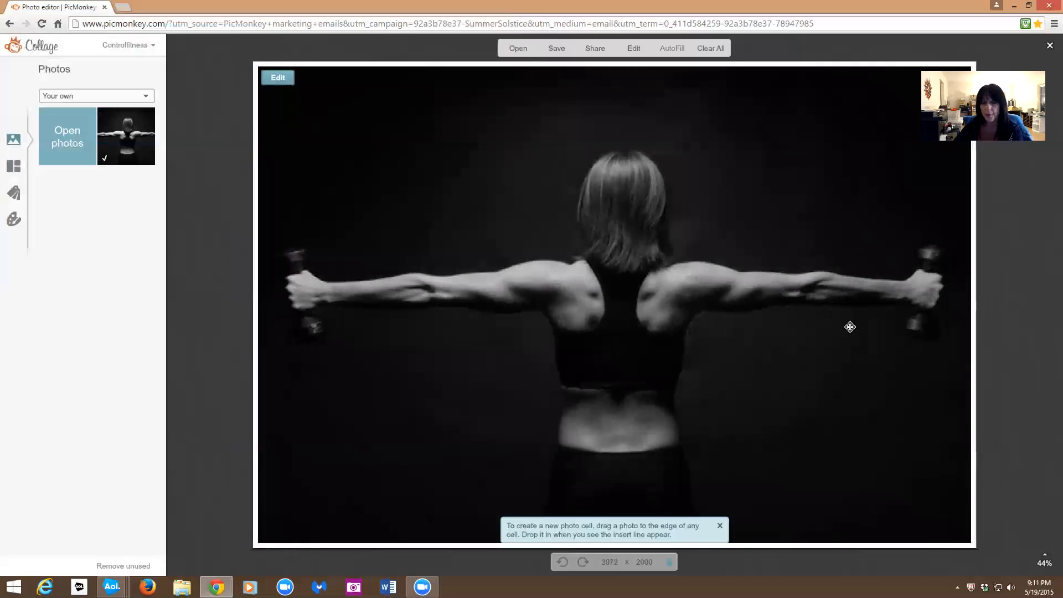
click(720, 525)
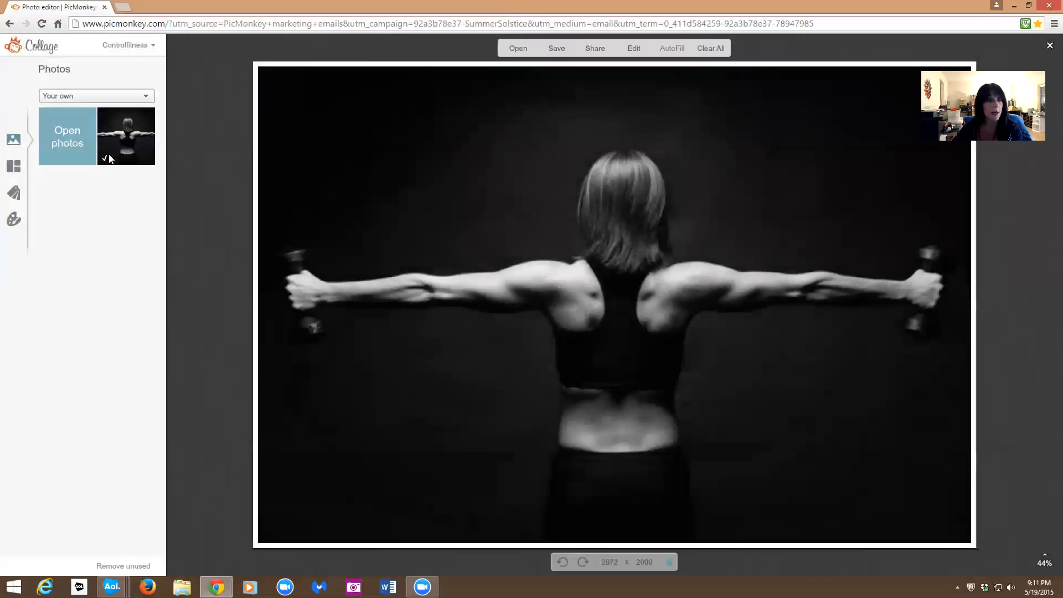
Step: Make the collage background transparent and open the collage in the Editor
click(13, 220)
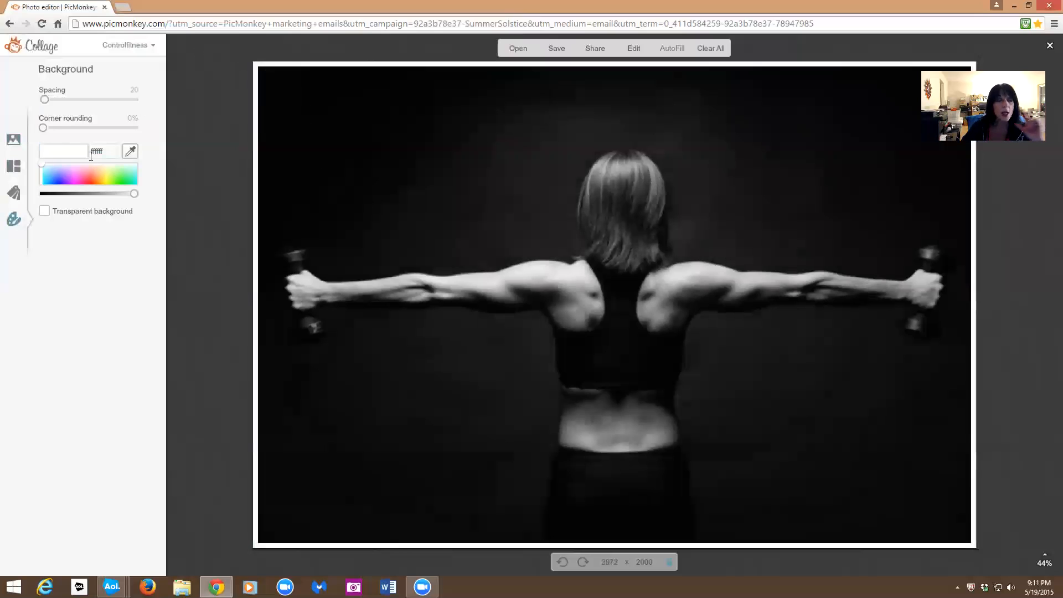
click(50, 214)
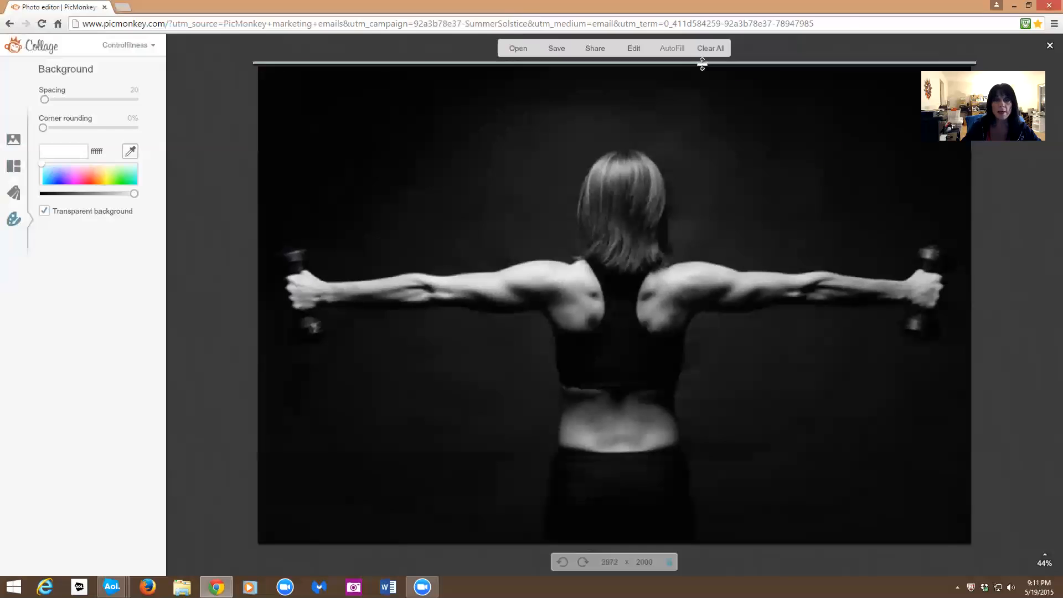
mouse_move(516, 93)
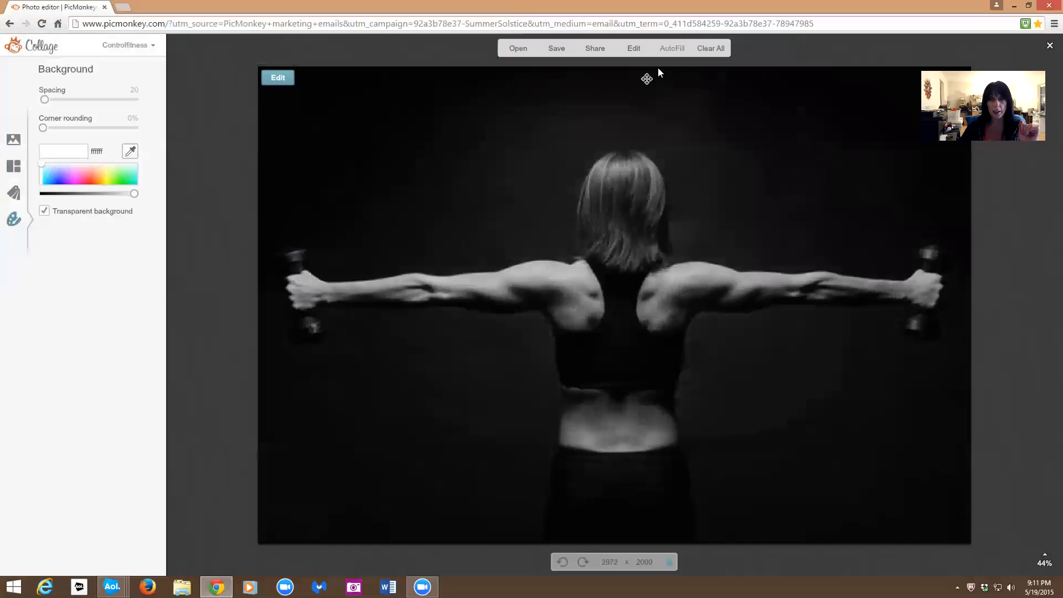
click(629, 57)
click(631, 51)
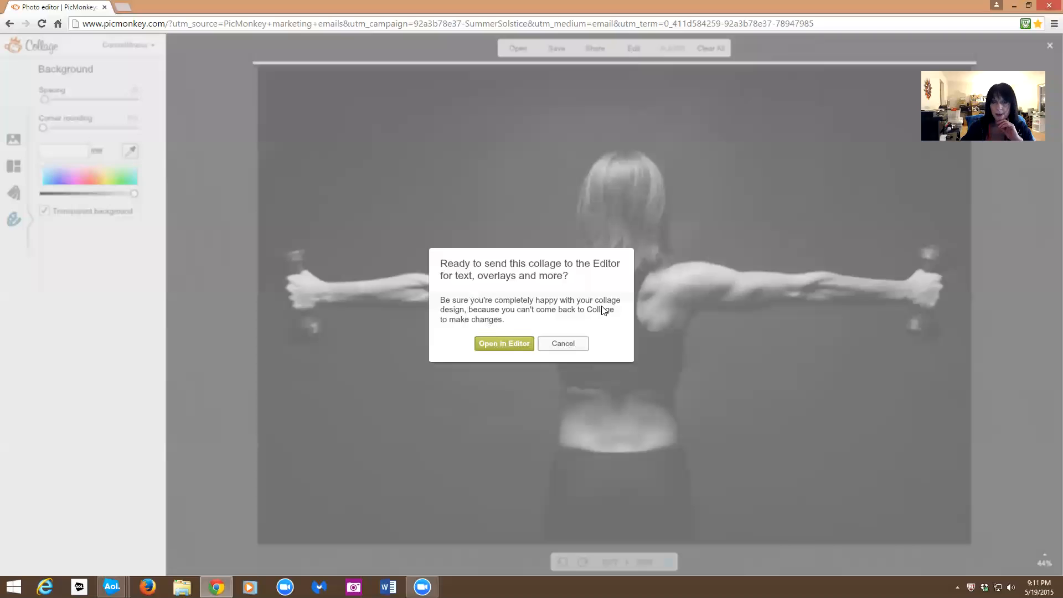
click(509, 344)
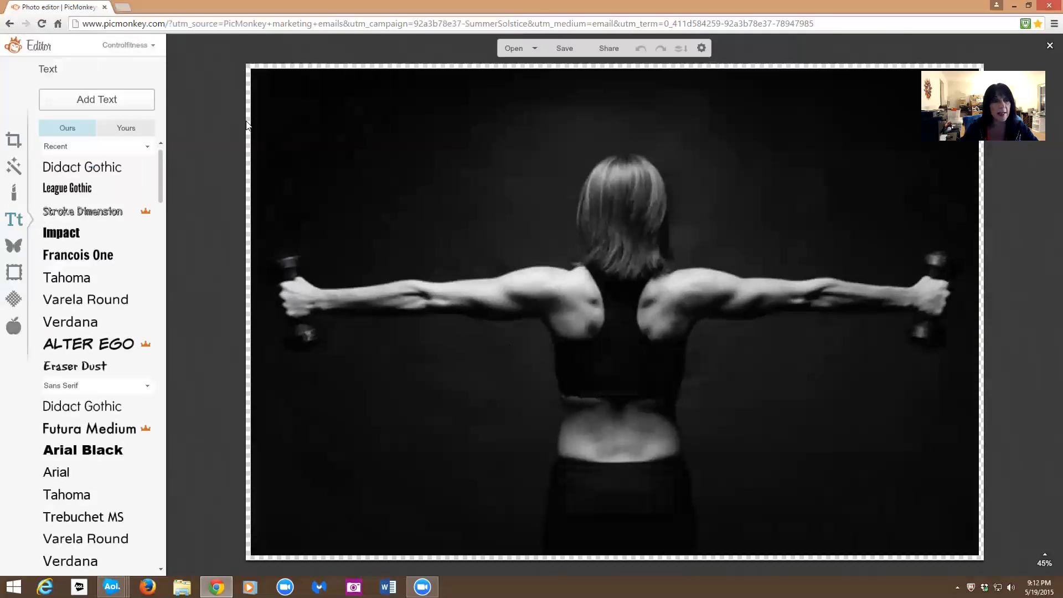
Step: Try the Craft Scissors frame on the photo with its transparent background turned off, and discard it
click(13, 274)
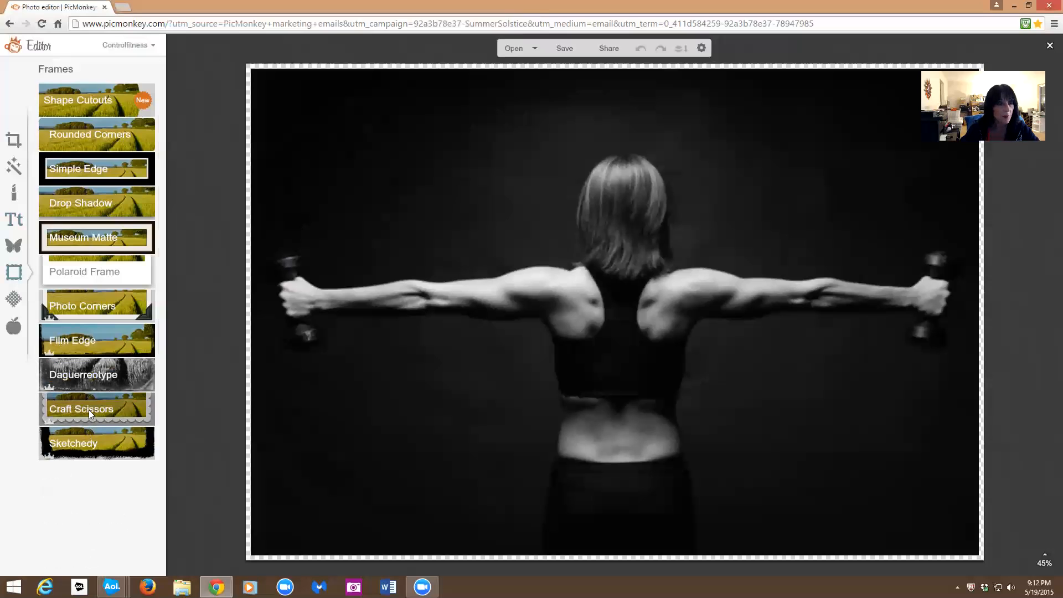
click(86, 413)
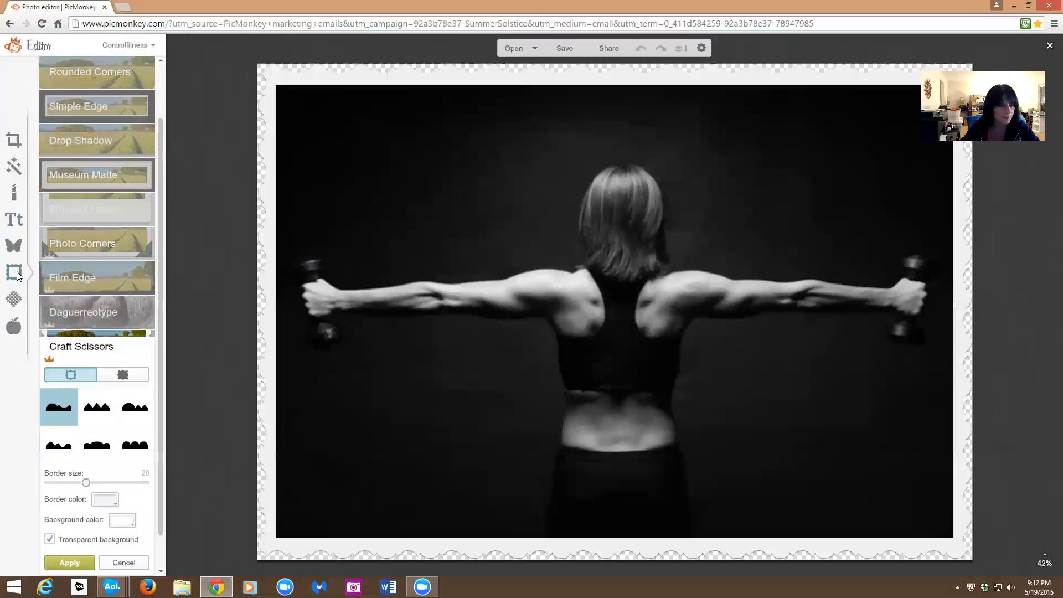
click(50, 540)
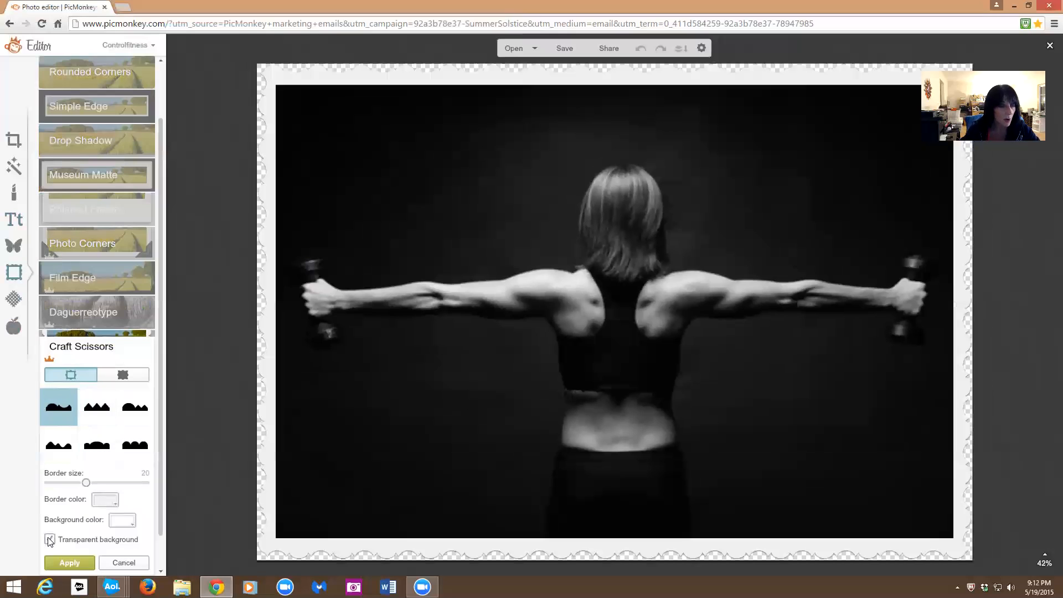
click(50, 540)
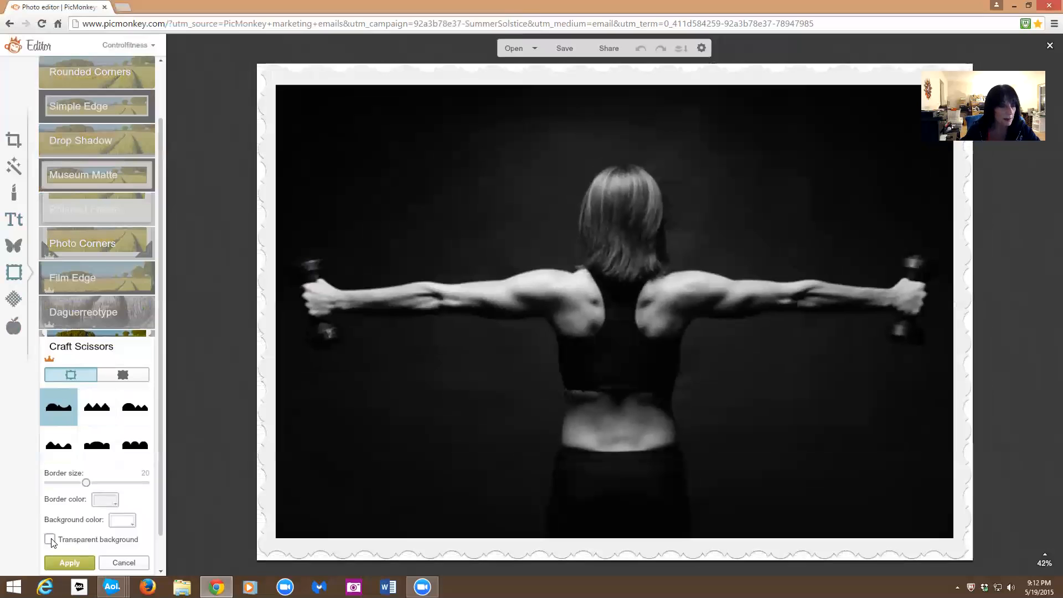
click(123, 523)
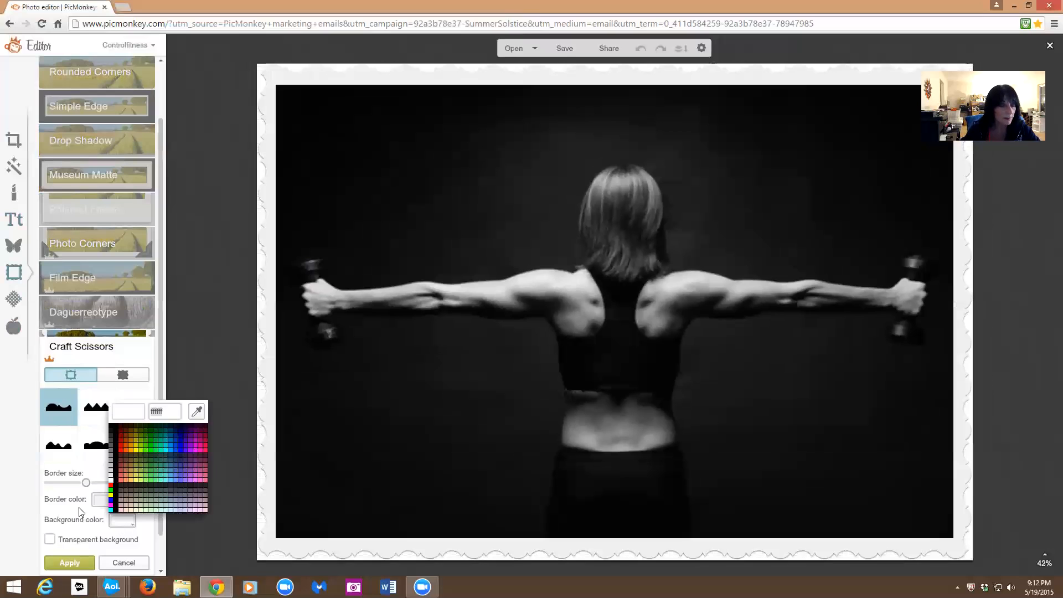
click(121, 561)
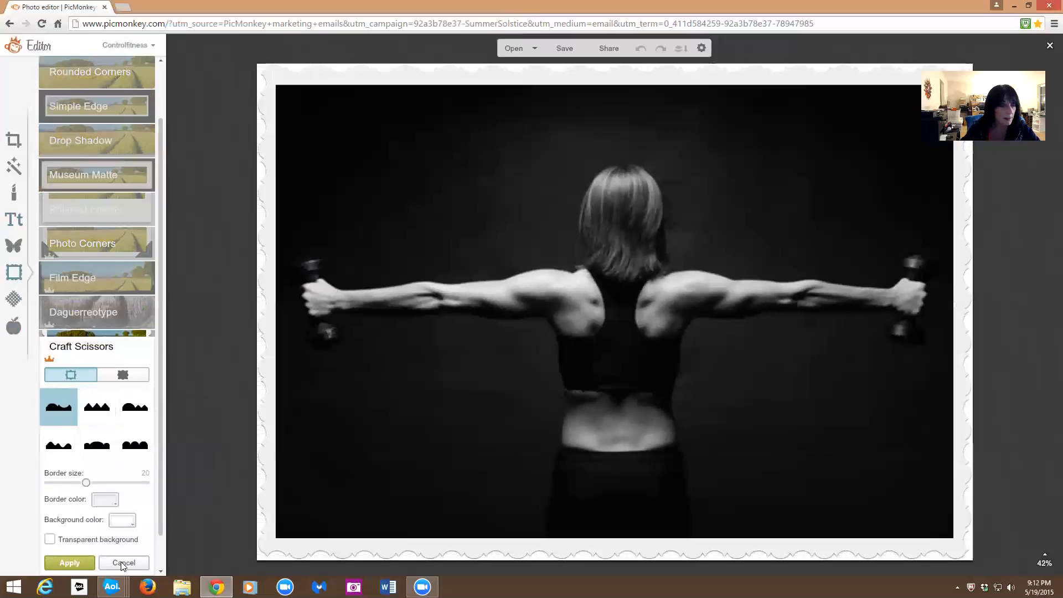
click(121, 562)
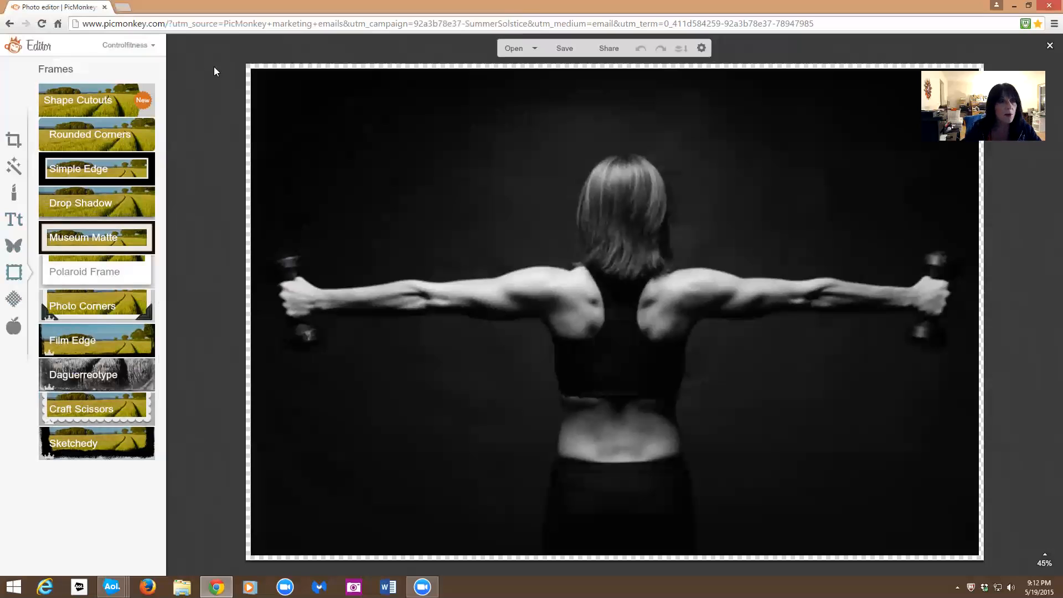
Step: Add a text box to the photo and place it in the dark area above the woman's head
click(14, 300)
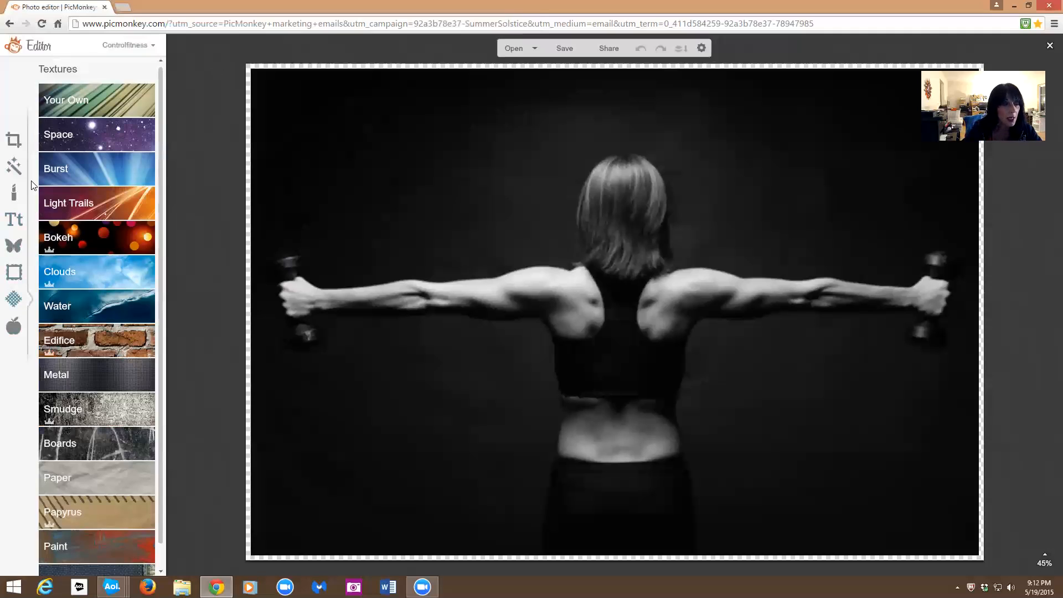
click(15, 221)
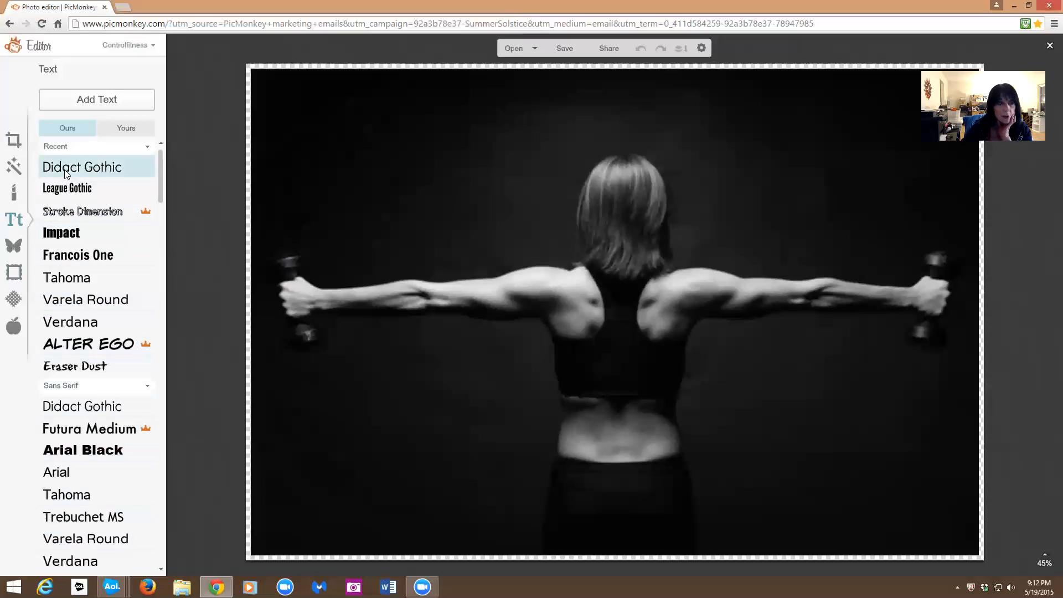
click(95, 100)
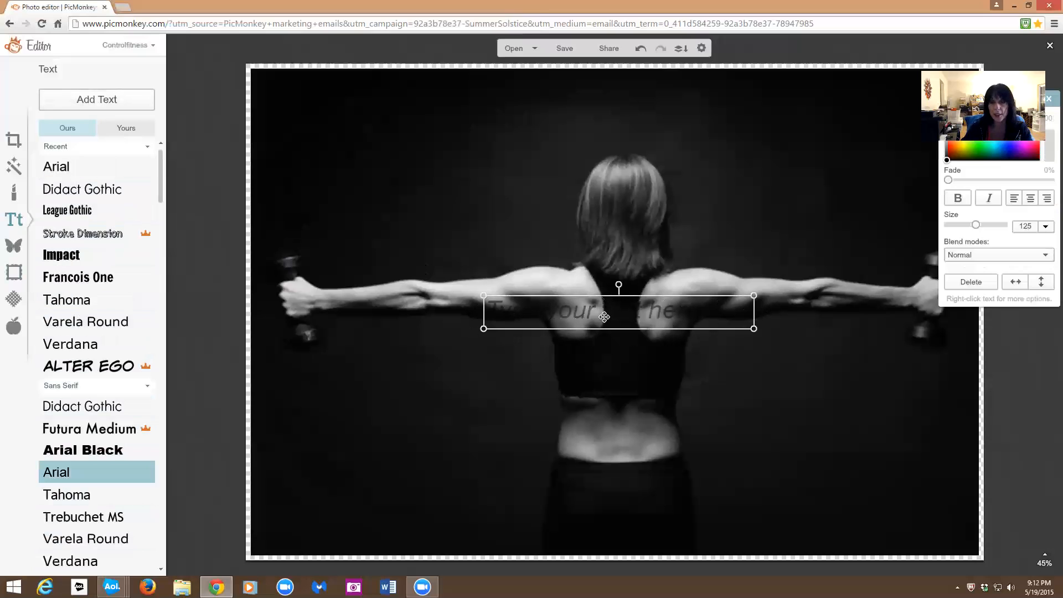
drag(617, 315, 612, 111)
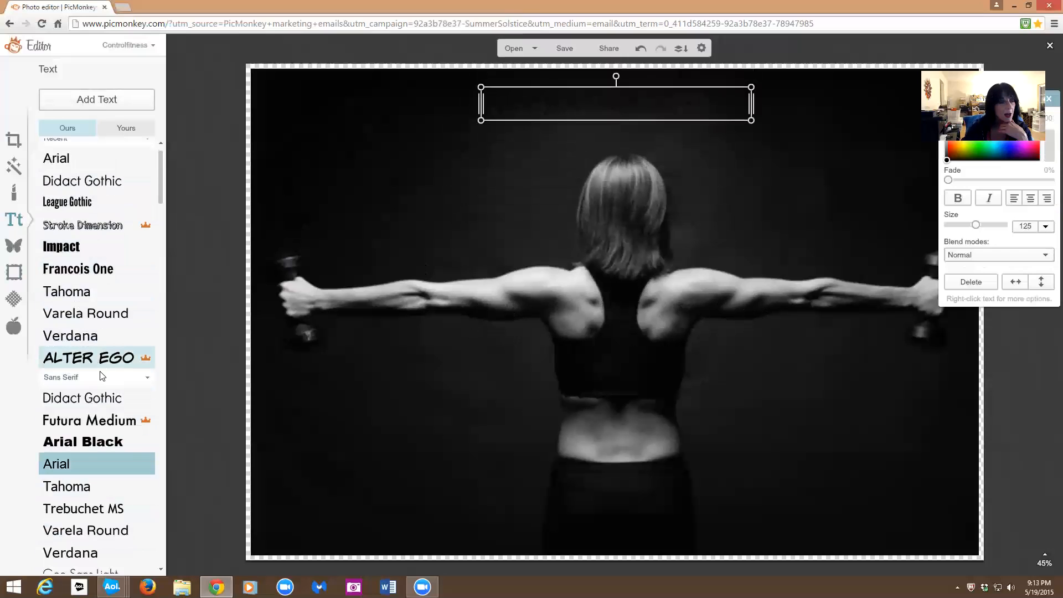
Step: Set the text box's font to the handwriting font EDO
scroll(102, 392, down, 1)
scroll(100, 395, up, 1)
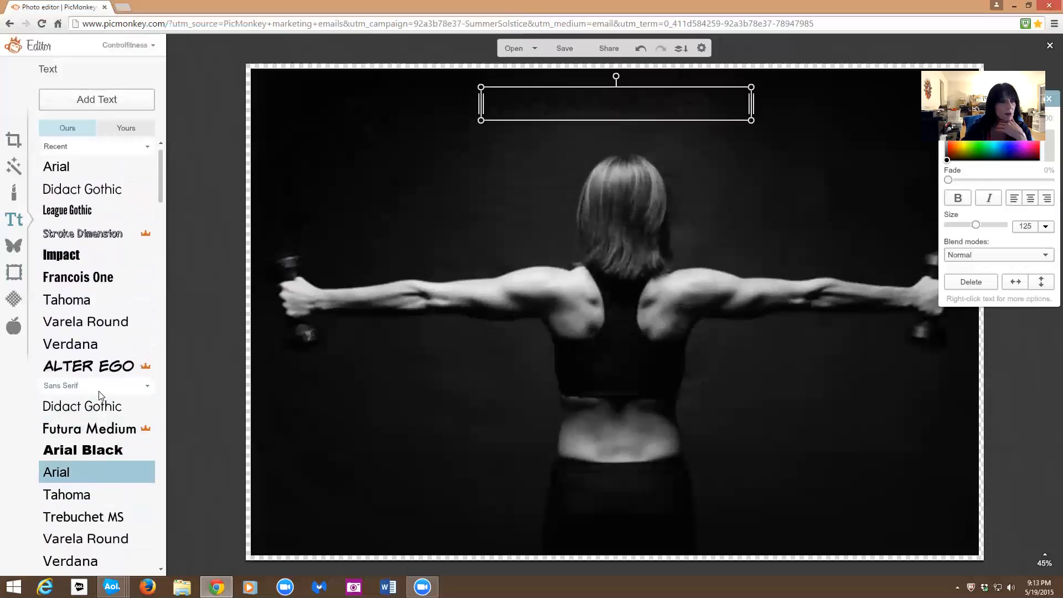
scroll(82, 237, down, 1)
scroll(71, 325, down, 3)
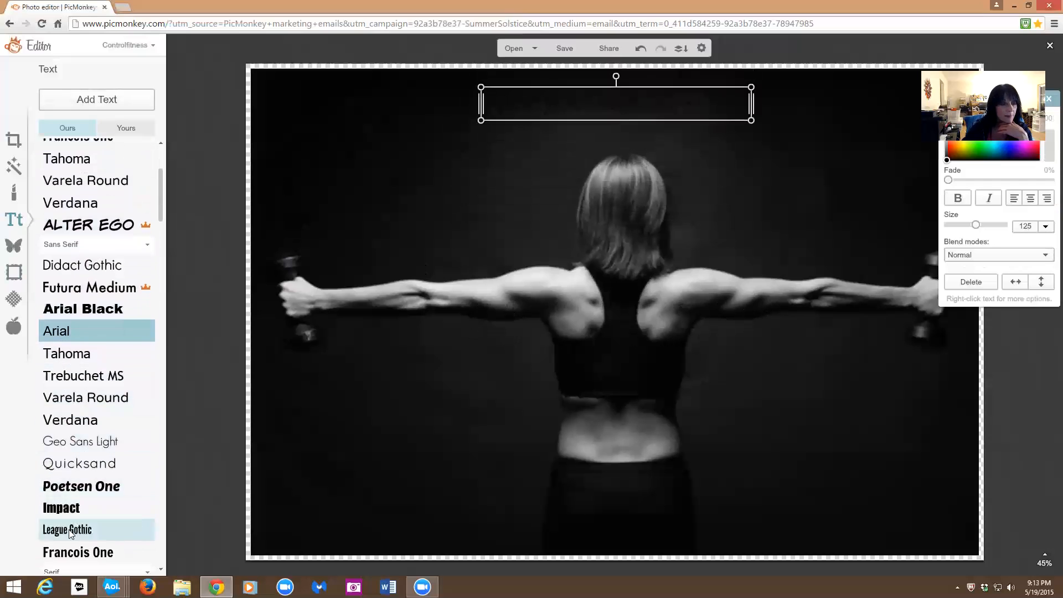
scroll(75, 517, down, 4)
scroll(70, 534, down, 6)
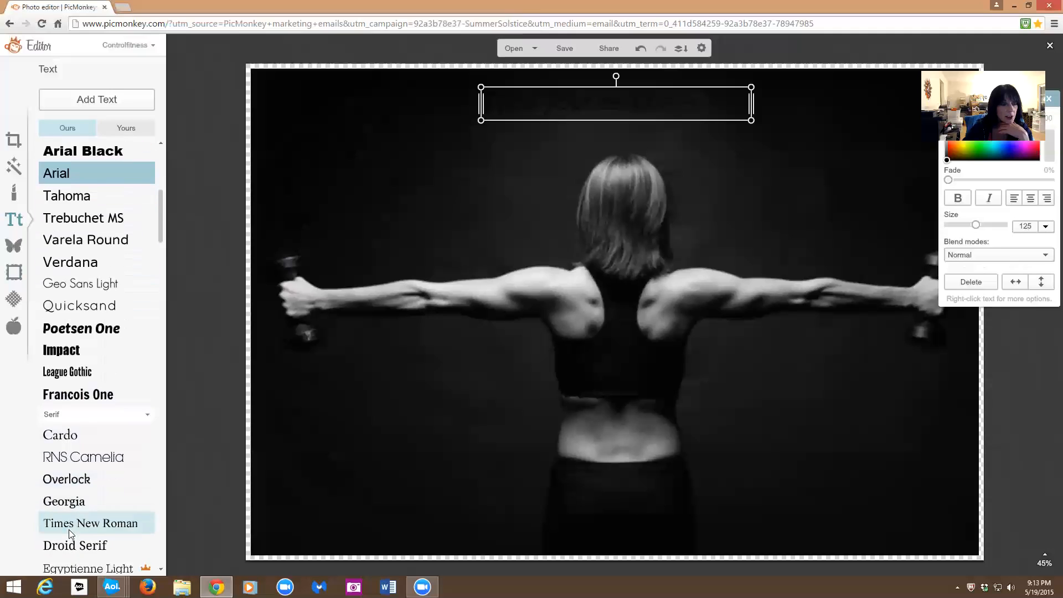
scroll(71, 536, down, 7)
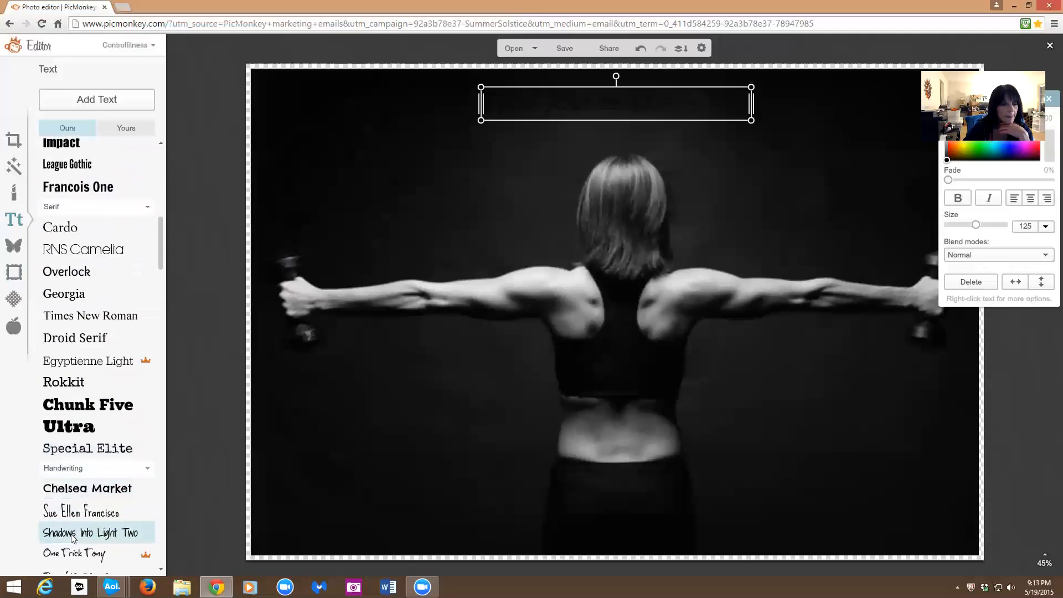
scroll(88, 519, down, 4)
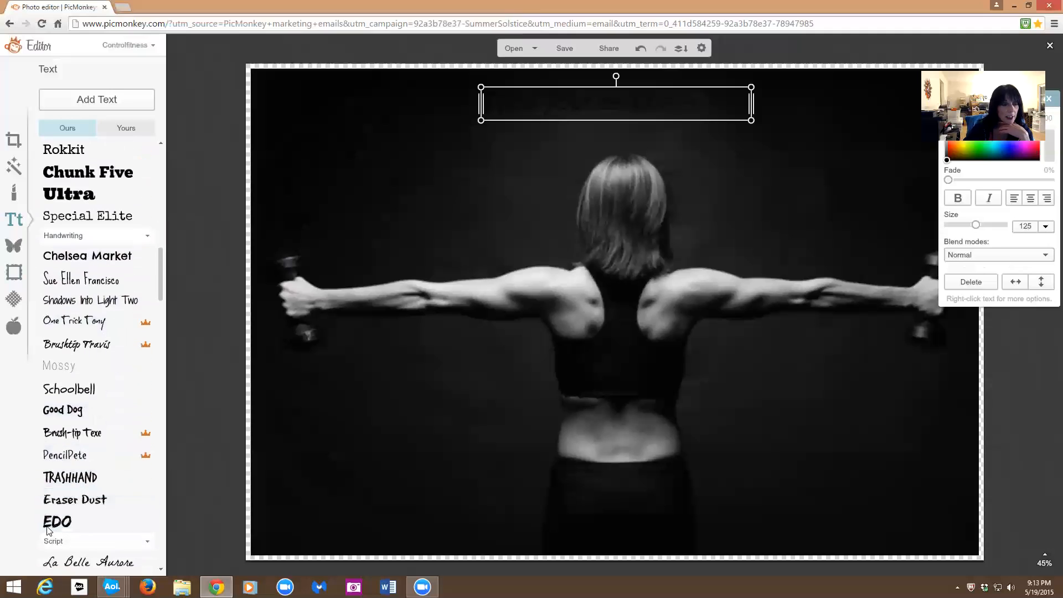
click(50, 524)
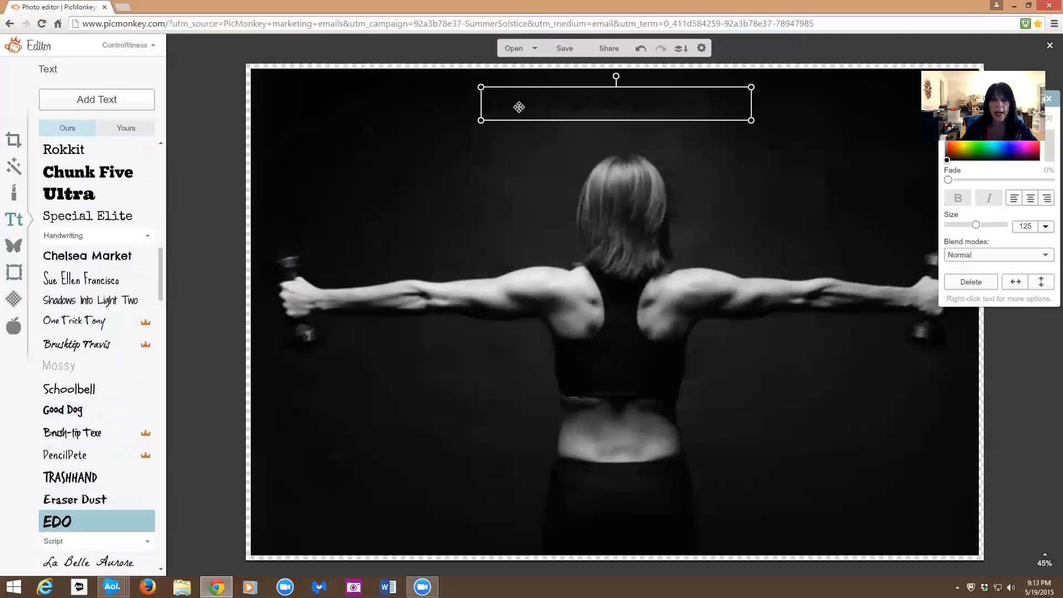
Step: Enter the heading EARN "I CAN" DOLLARS in the text box
click(502, 103)
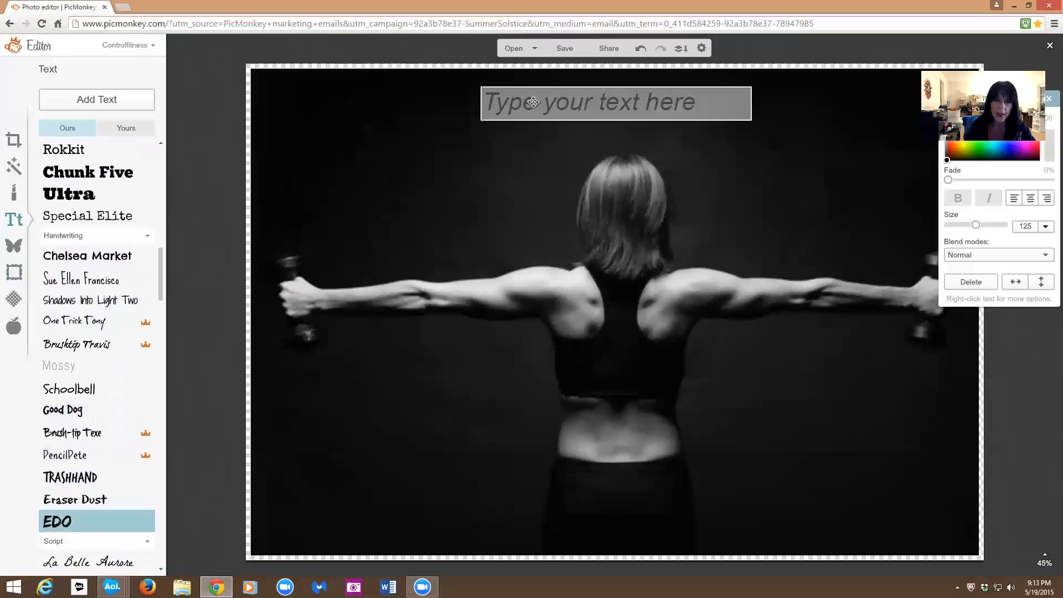
text(EARN "I CAN" DOALLA)
key(BackSpace)
key(BackSpace)
key(BackSpace)
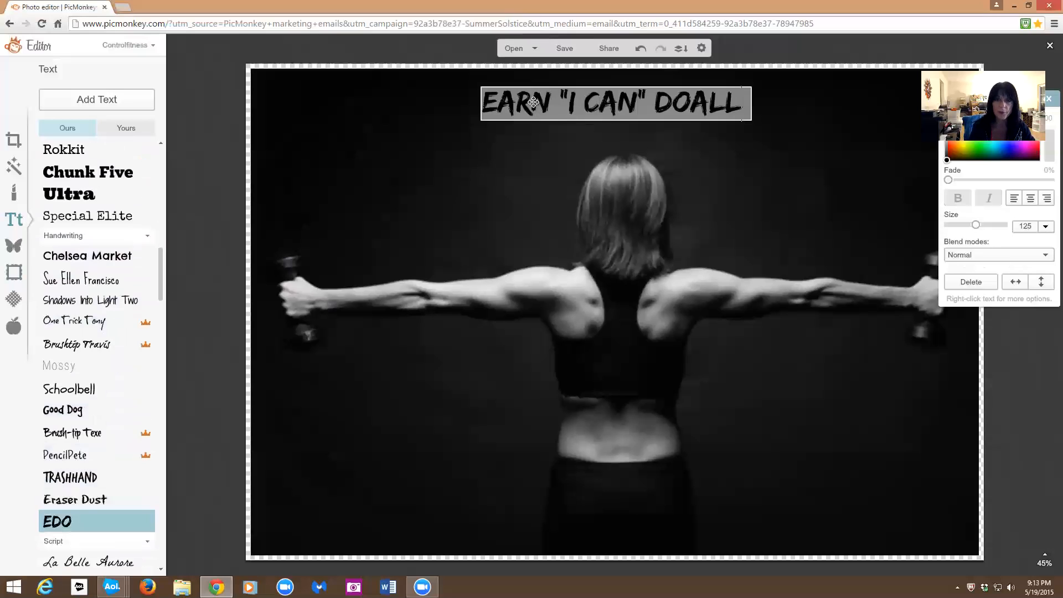
key(BackSpace)
text(LLARS)
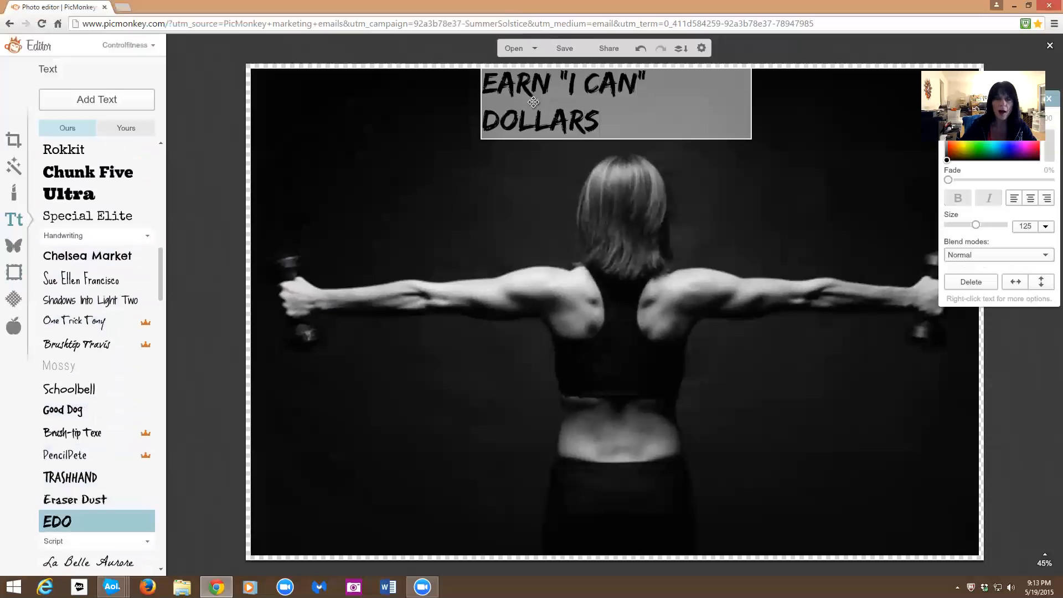
Step: Select the whole heading and center-align it within its text box
double_click(595, 125)
drag(596, 125, 603, 101)
click(567, 87)
mouse_move(501, 82)
mouse_down()
mouse_move(621, 133)
mouse_move(486, 87)
mouse_up()
click(621, 132)
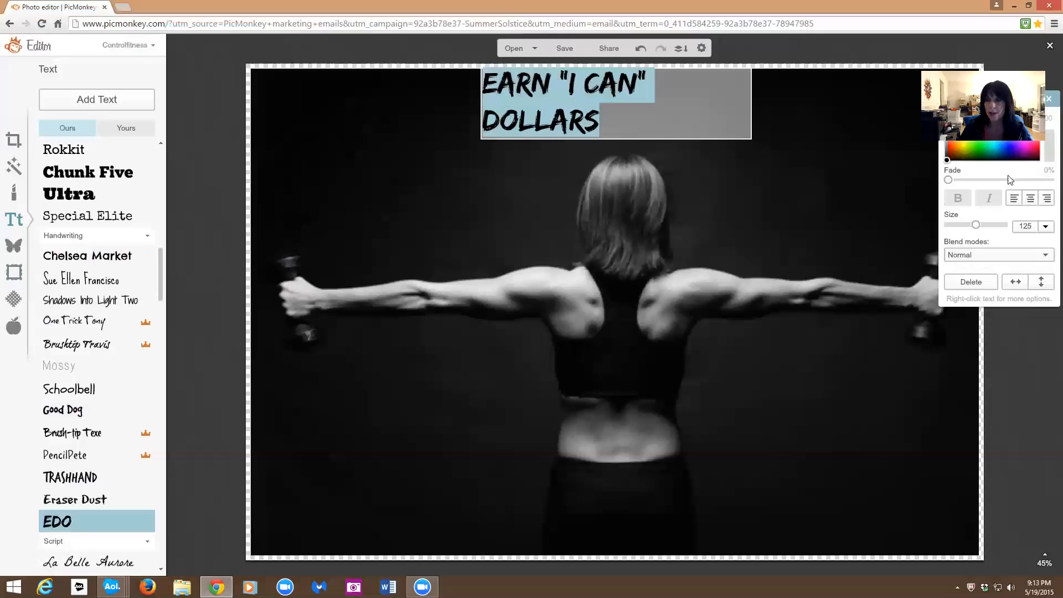
drag(1047, 106, 882, 65)
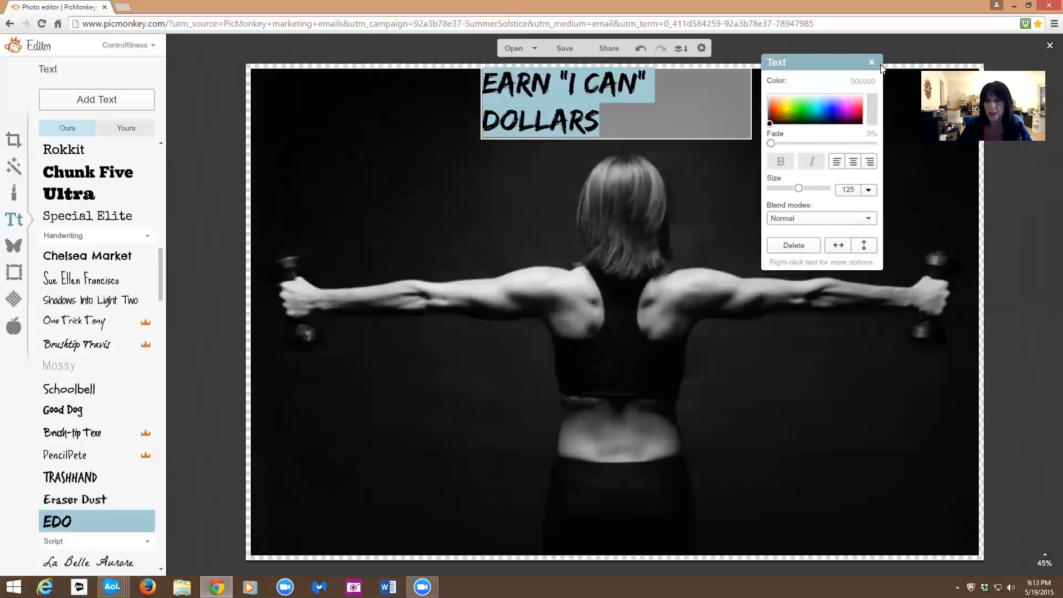
click(853, 165)
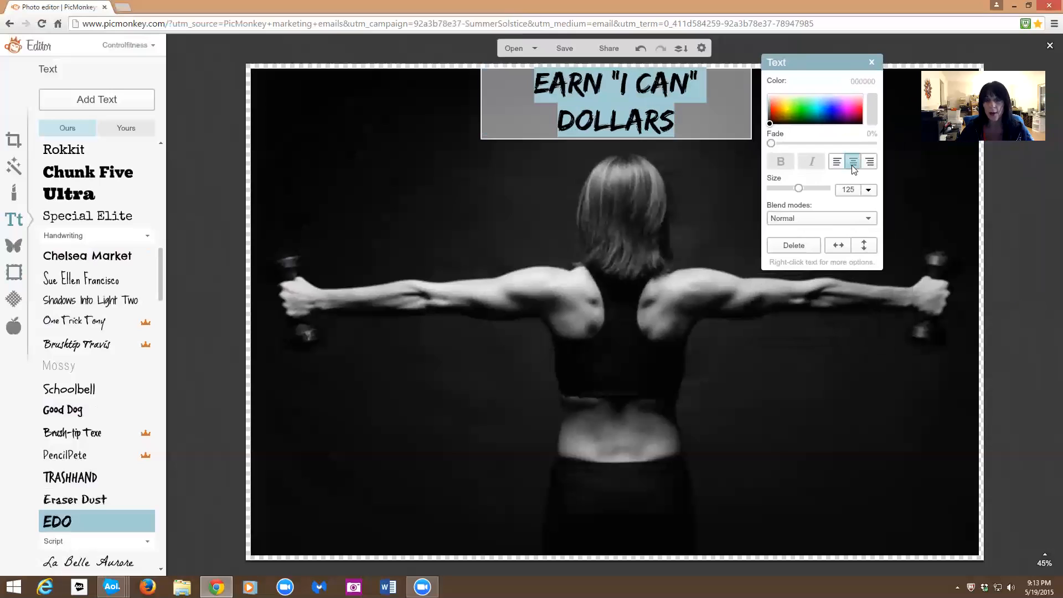
Step: Widen the heading's box to fit one line, enlarge the text to size 247, and trim the box to fit the photo
click(484, 106)
click(469, 99)
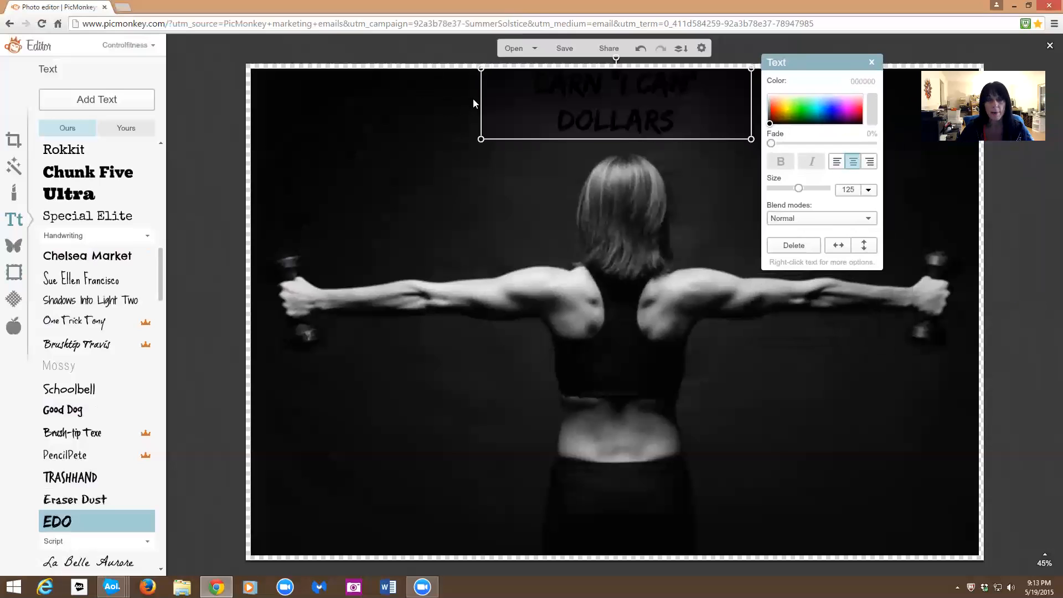
drag(479, 101, 397, 102)
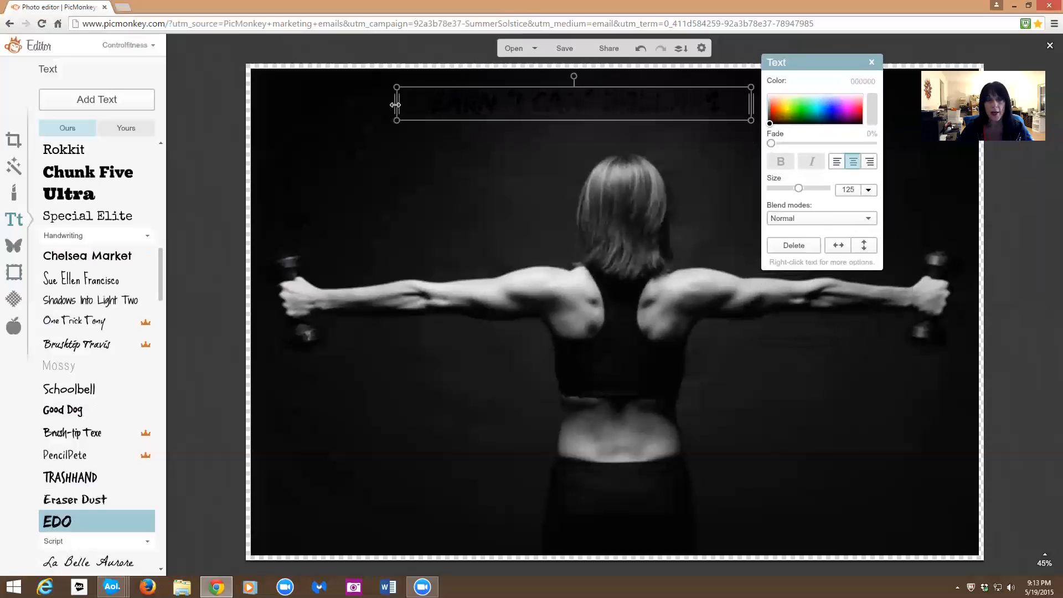
drag(525, 122, 527, 147)
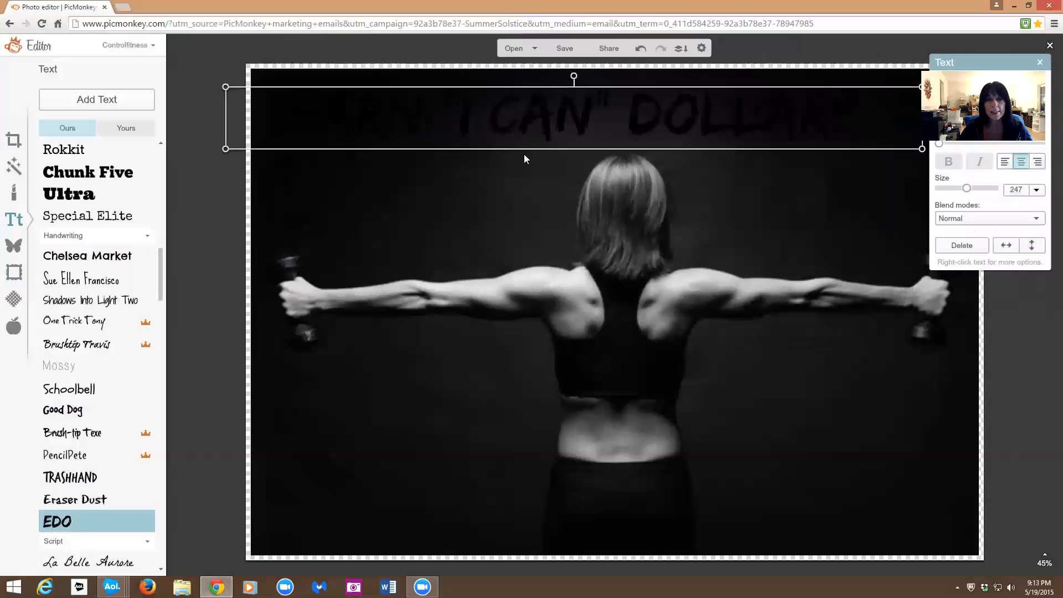
drag(226, 111, 288, 111)
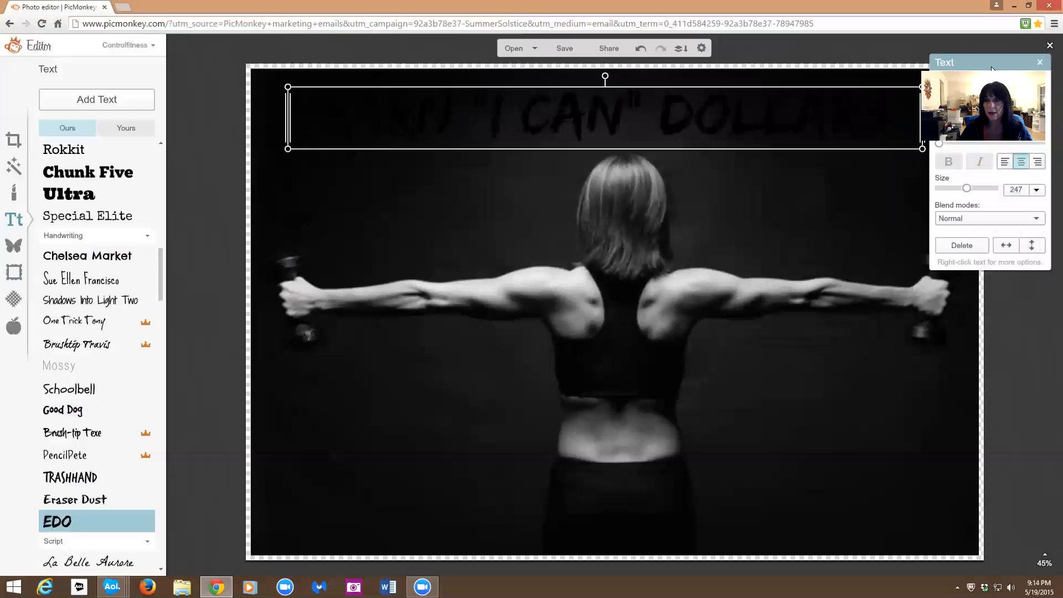
Step: Recolor the entire heading text a pale light blue
drag(1029, 59, 965, 382)
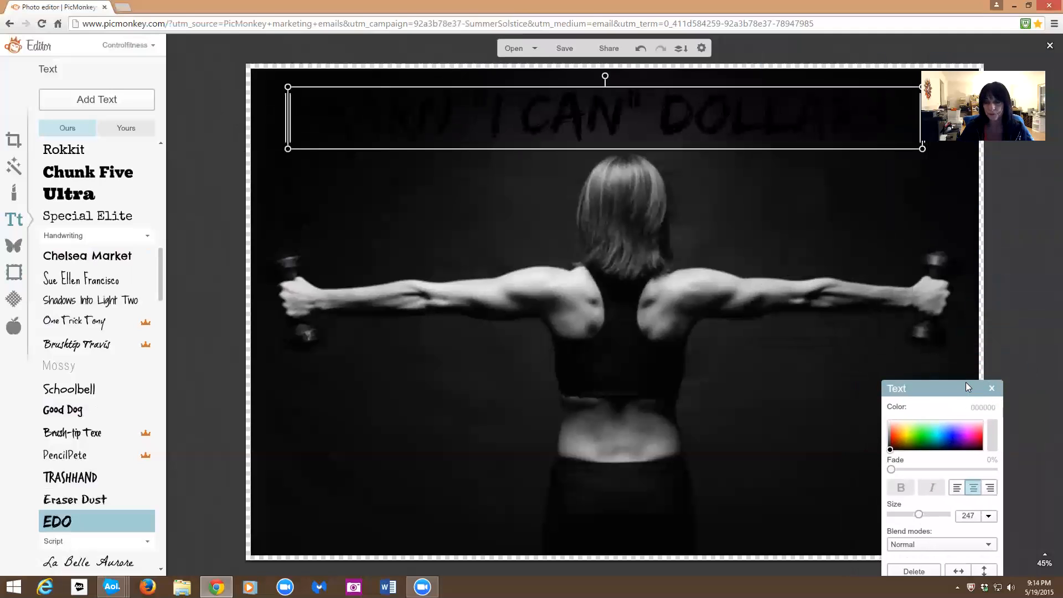
double_click(328, 126)
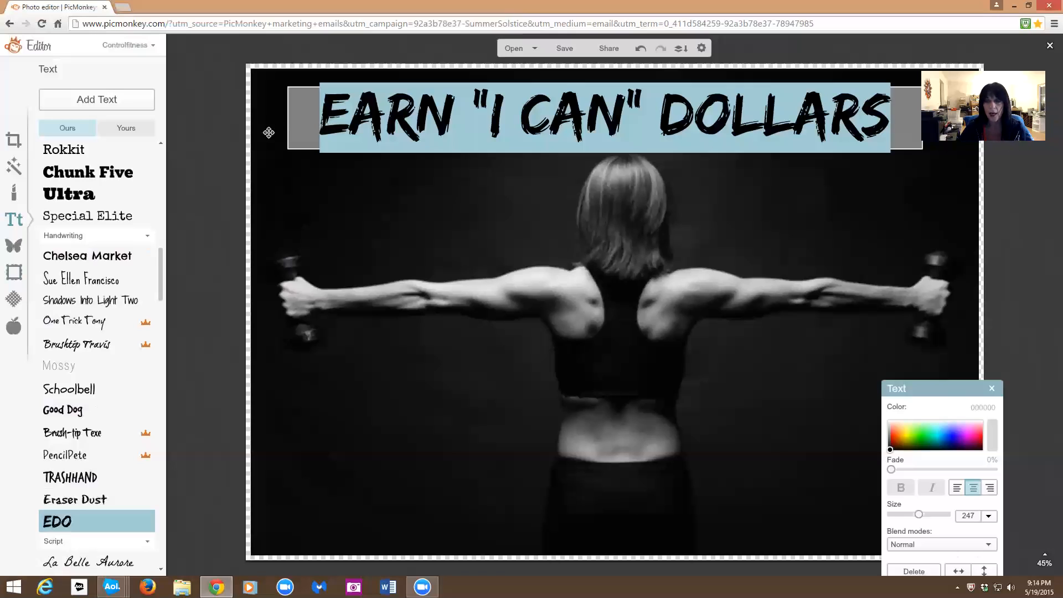
drag(944, 389, 916, 219)
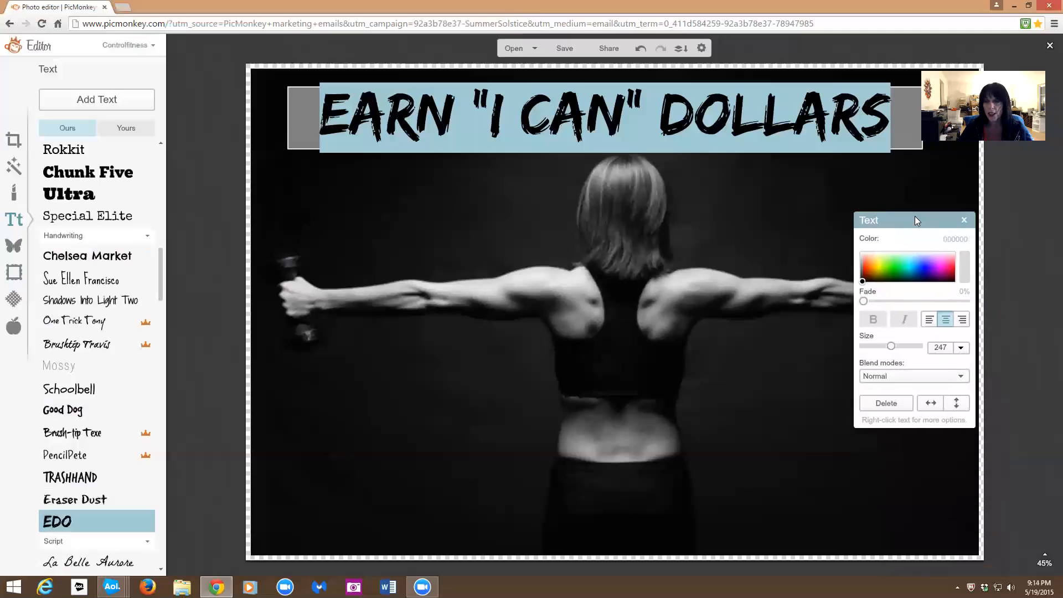
click(917, 257)
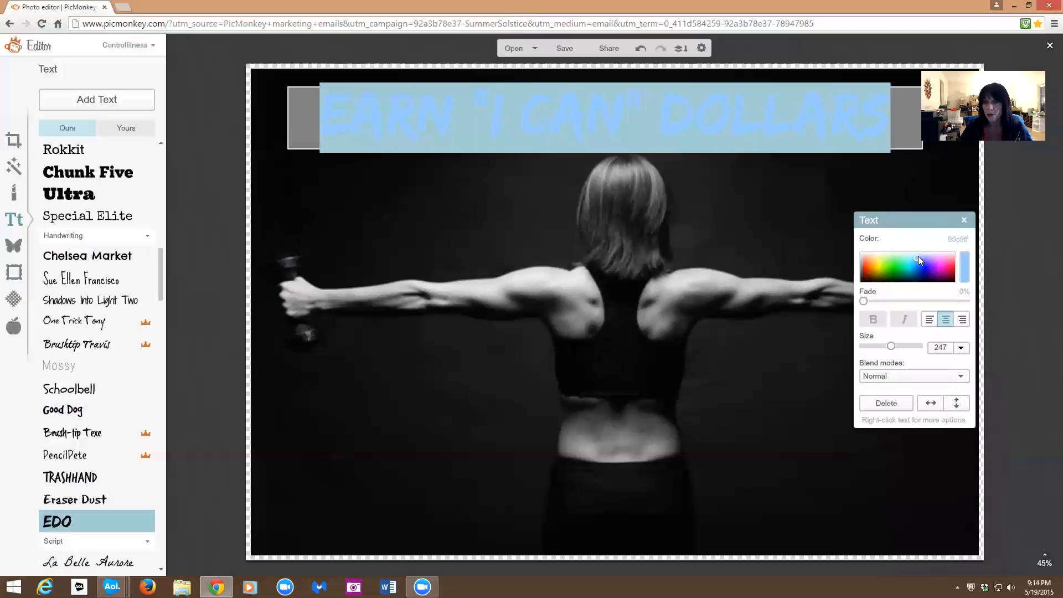
click(918, 255)
click(918, 255)
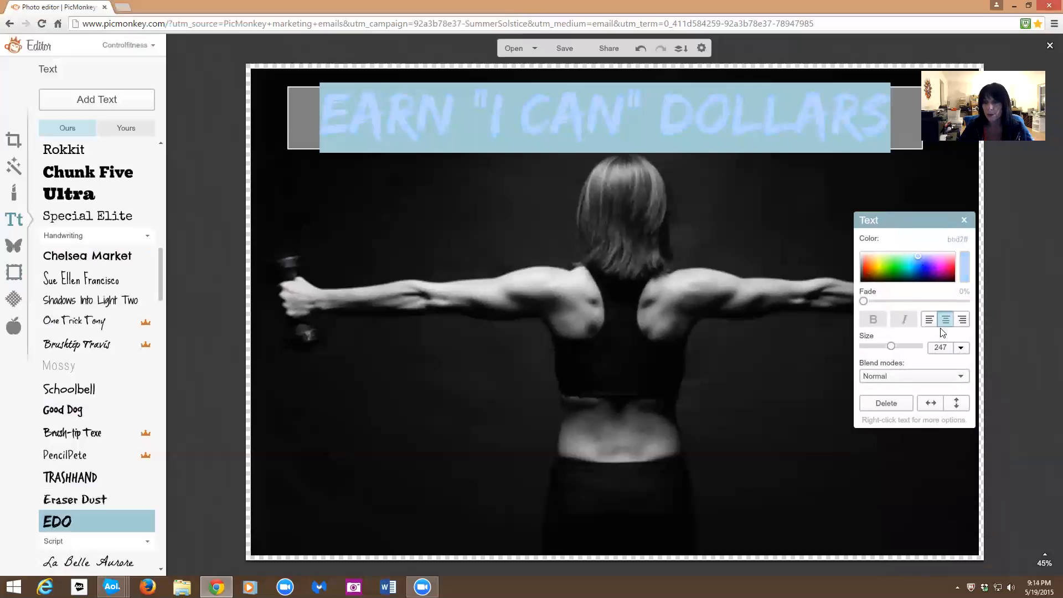
click(815, 220)
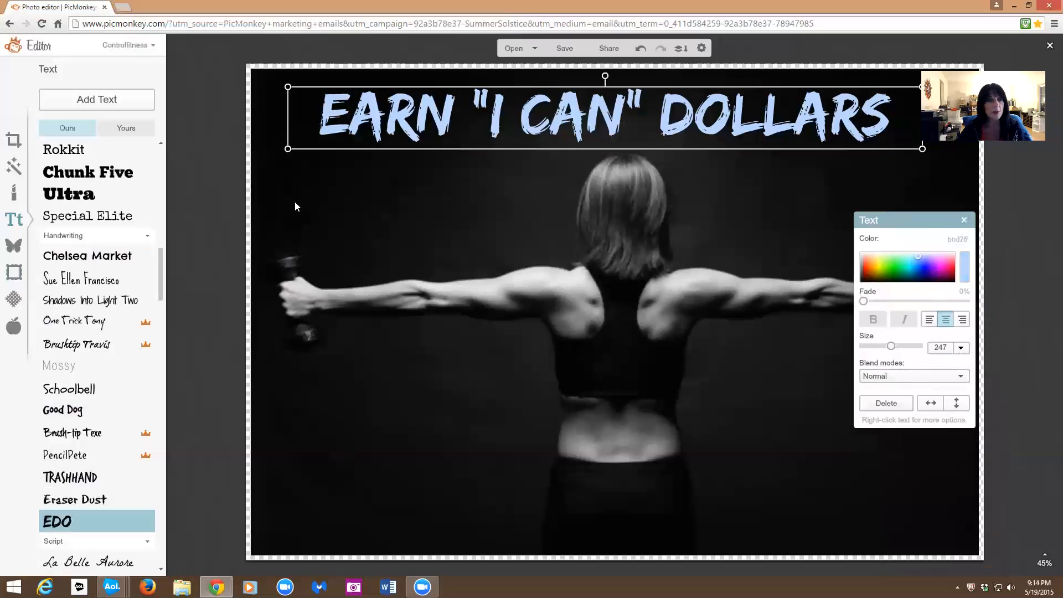
Step: Add a new text box and position it below the heading, centered across the woman's head
click(111, 102)
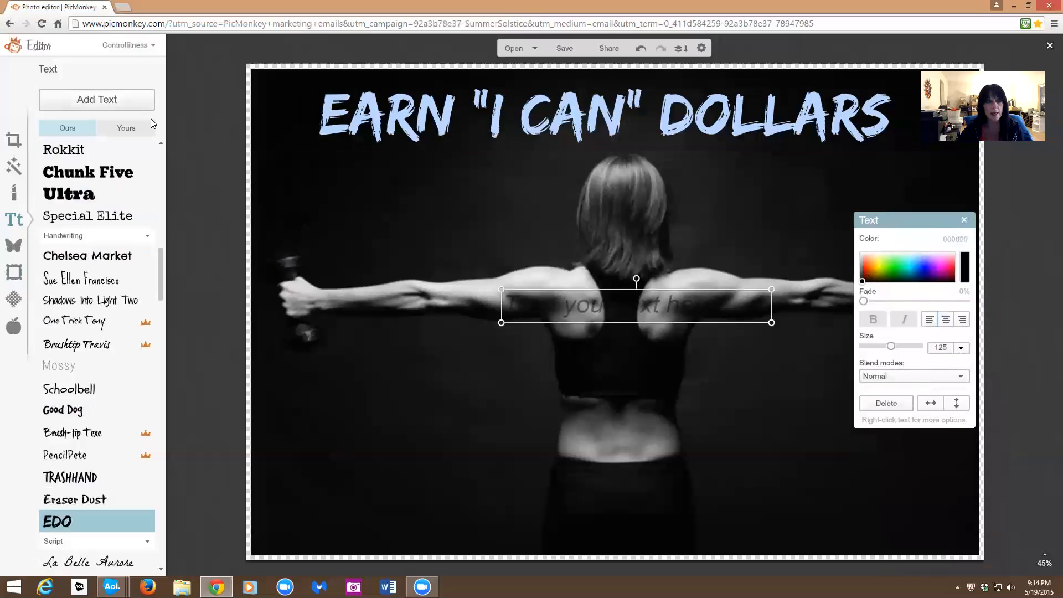
drag(671, 313, 448, 183)
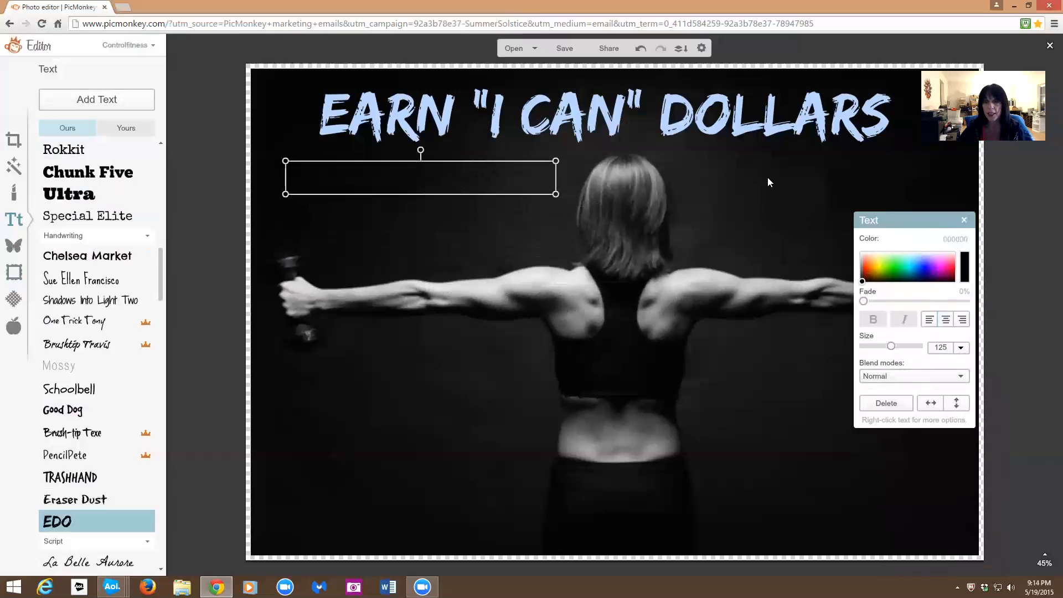
click(105, 106)
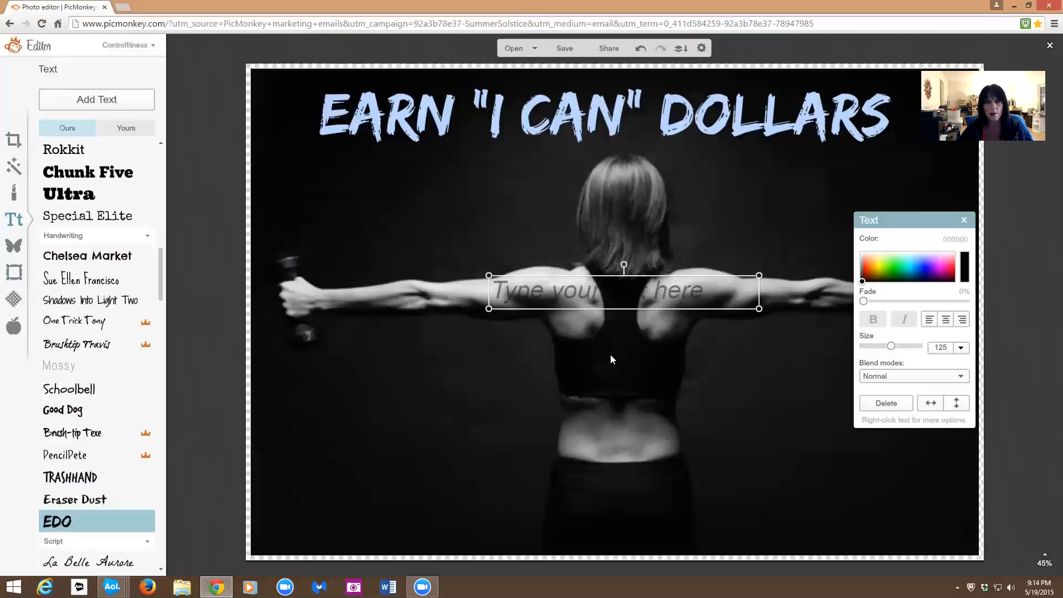
drag(621, 306, 813, 196)
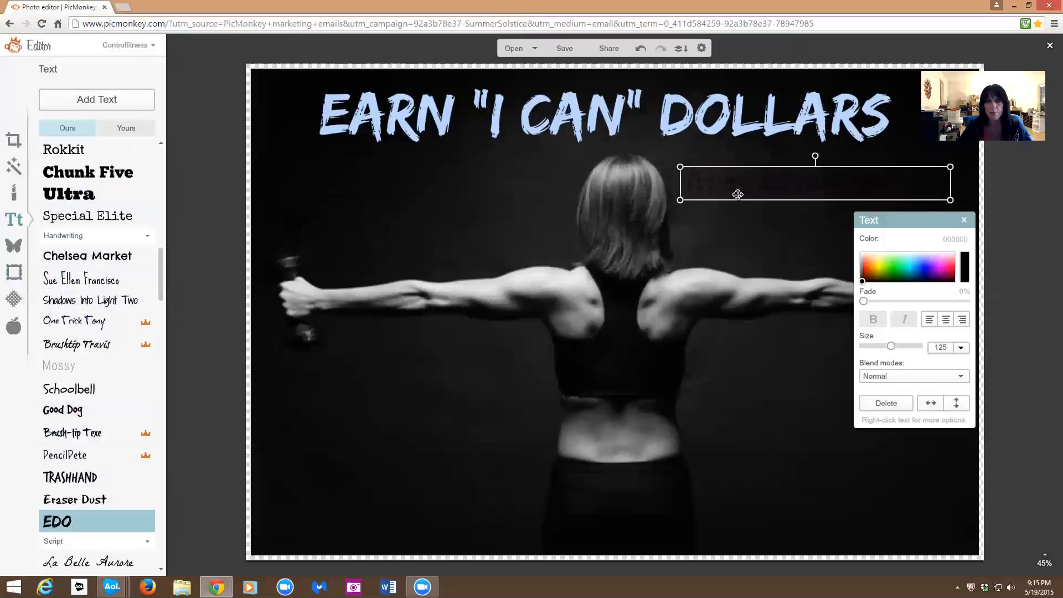
drag(783, 178, 581, 223)
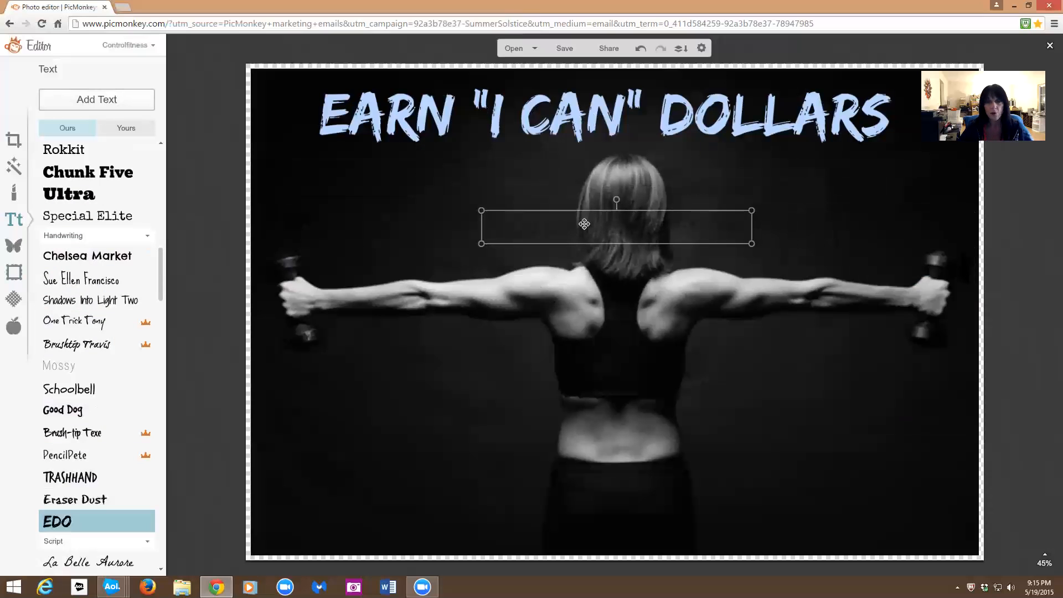
Step: Enlarge the new empty text box below the heading until its text size is 156
drag(476, 268, 469, 270)
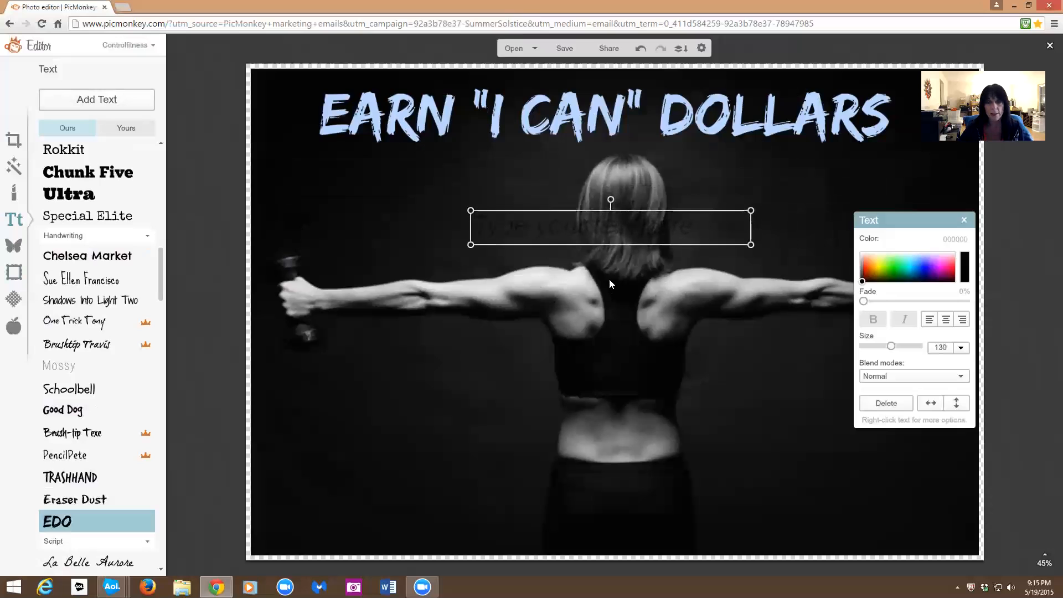
mouse_move(613, 245)
mouse_down()
mouse_move(620, 431)
mouse_move(612, 251)
mouse_up()
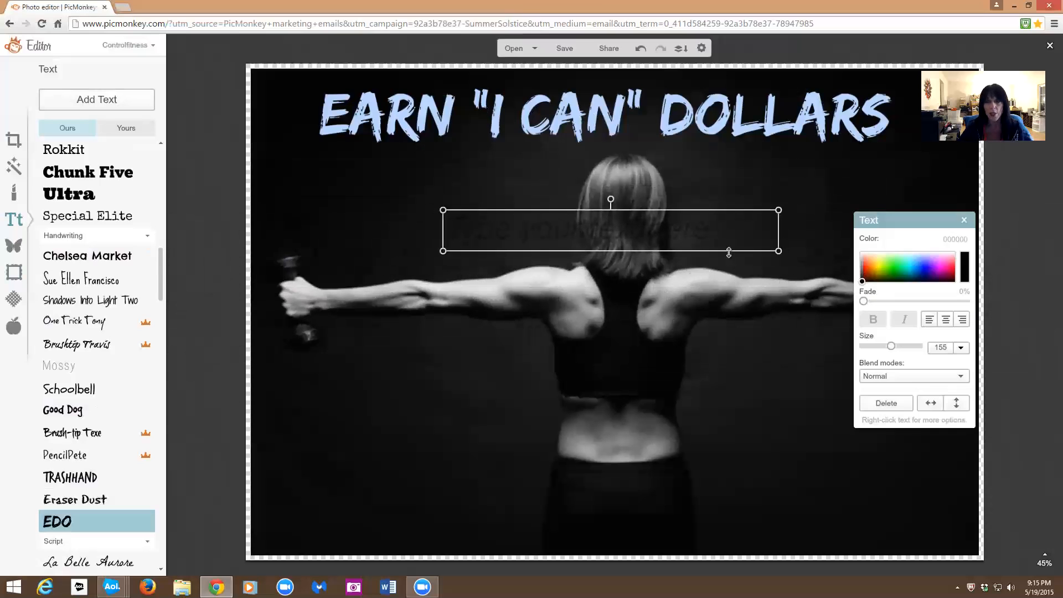
drag(779, 254, 780, 254)
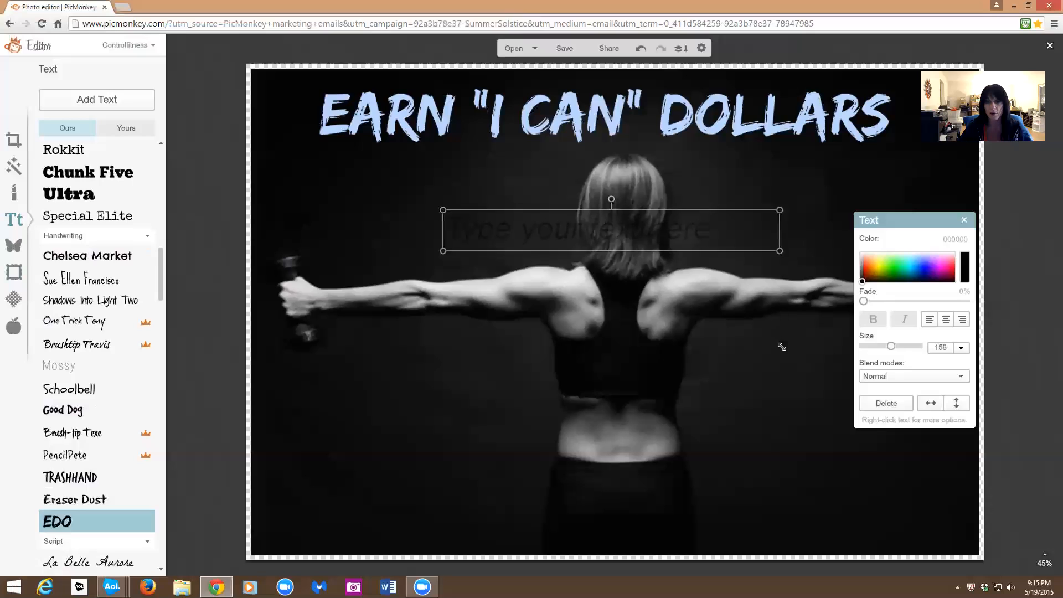
Step: Open the new text box for editing and set its text to a pale light blue in the Francois One font
click(450, 229)
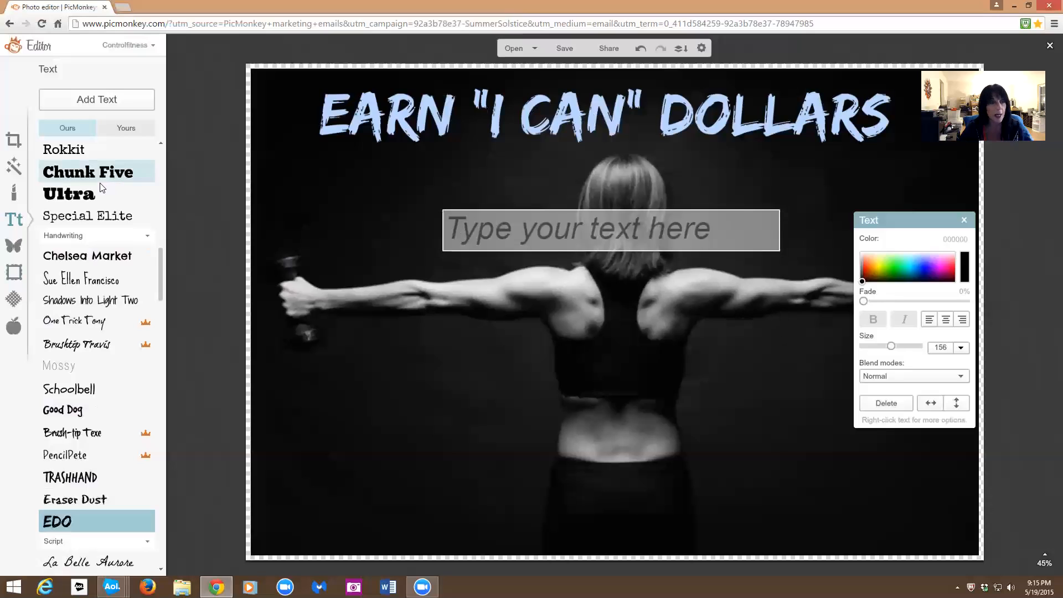
click(914, 255)
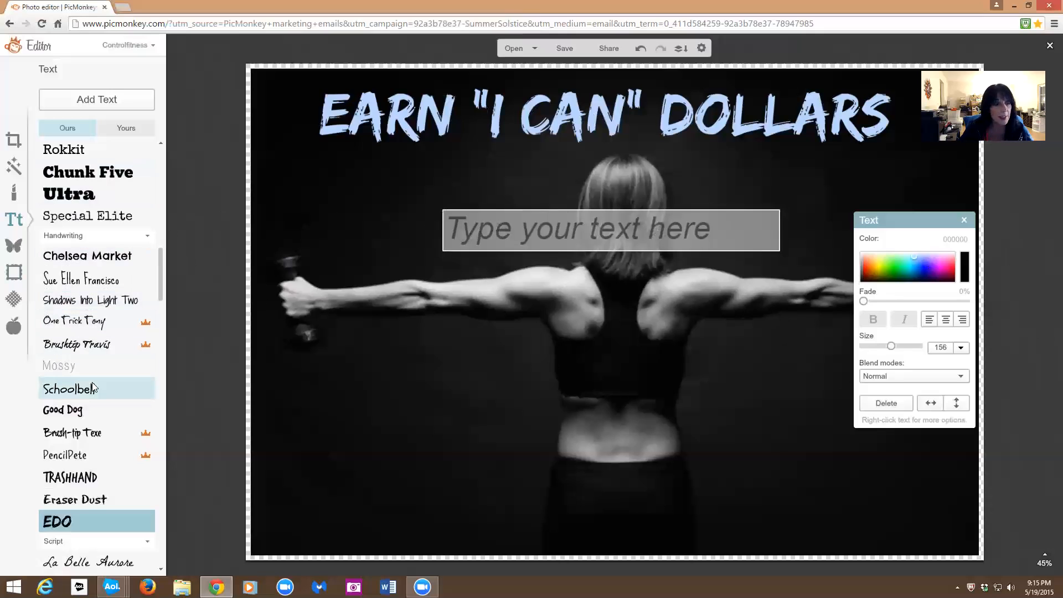
scroll(90, 390, up, 2)
scroll(89, 391, up, 5)
scroll(92, 384, up, 4)
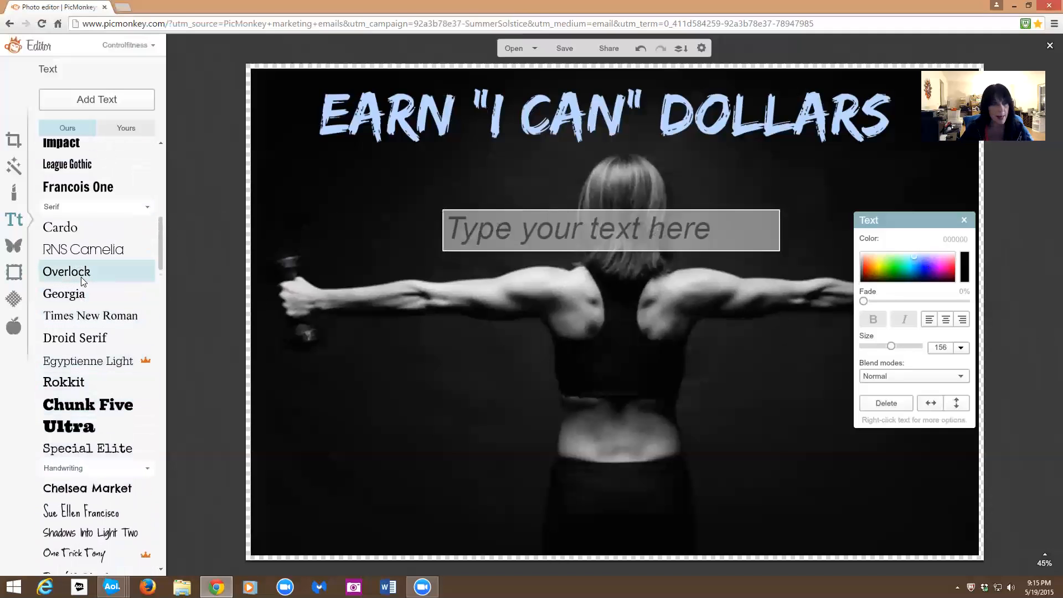
scroll(81, 277, up, 1)
click(93, 205)
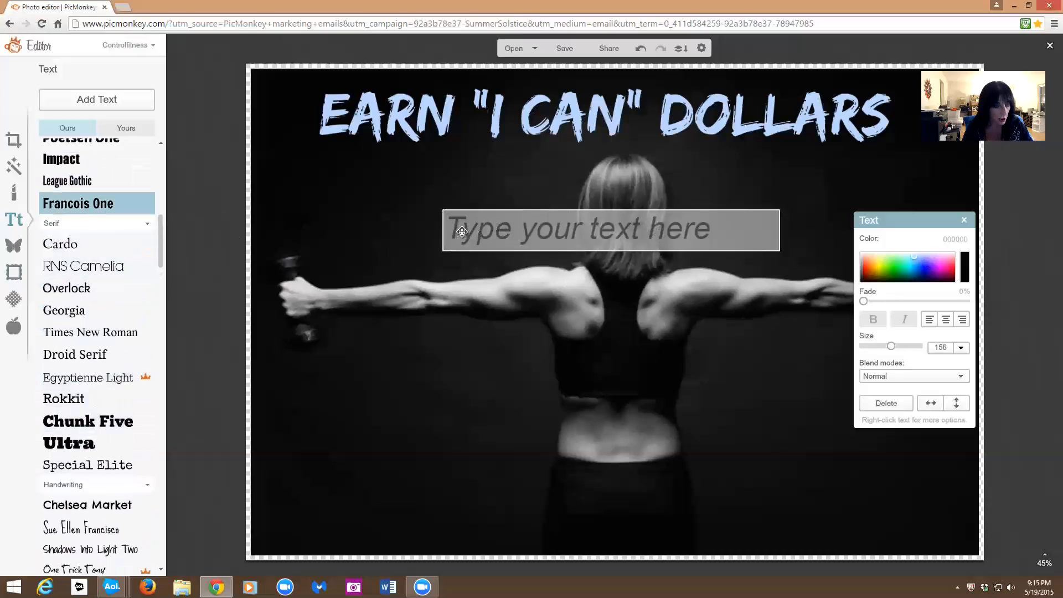
Step: Enter the line "$5 for each photo posted" in the new text box
text($5)
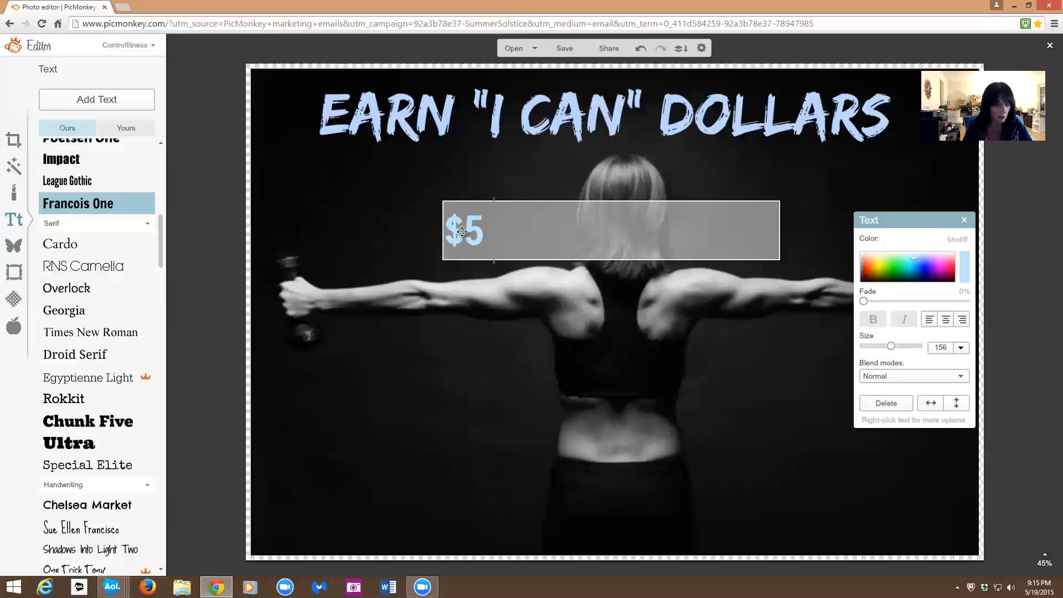
text(for each phjp)
key(BackSpace)
key(BackSpace)
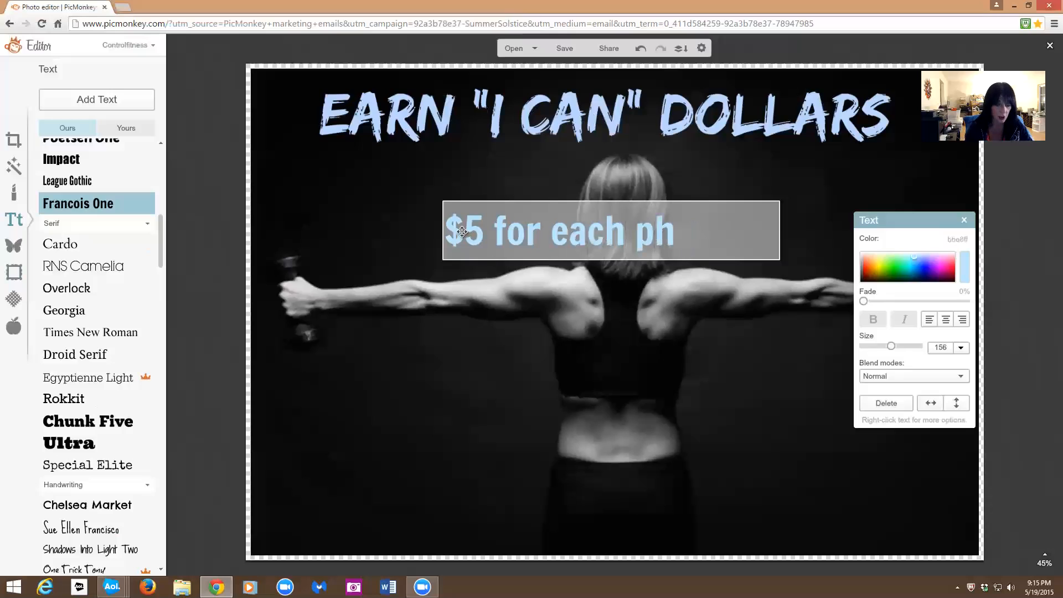
text(oto [pste)
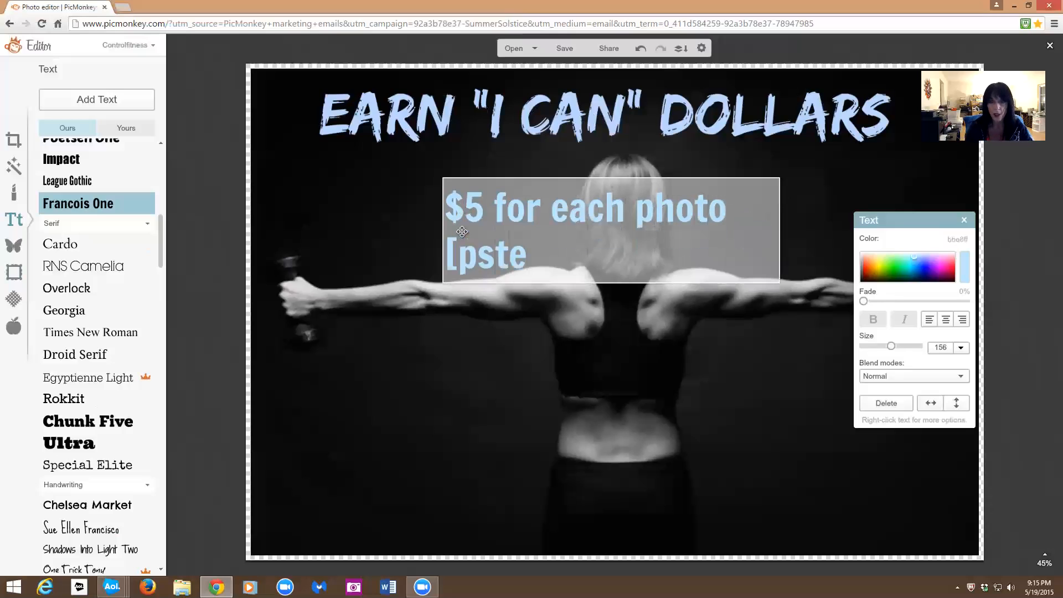
key(BackSpace)
key(BackSpace)
key(BackSpace)
key(BackSpace)
key(BackSpace)
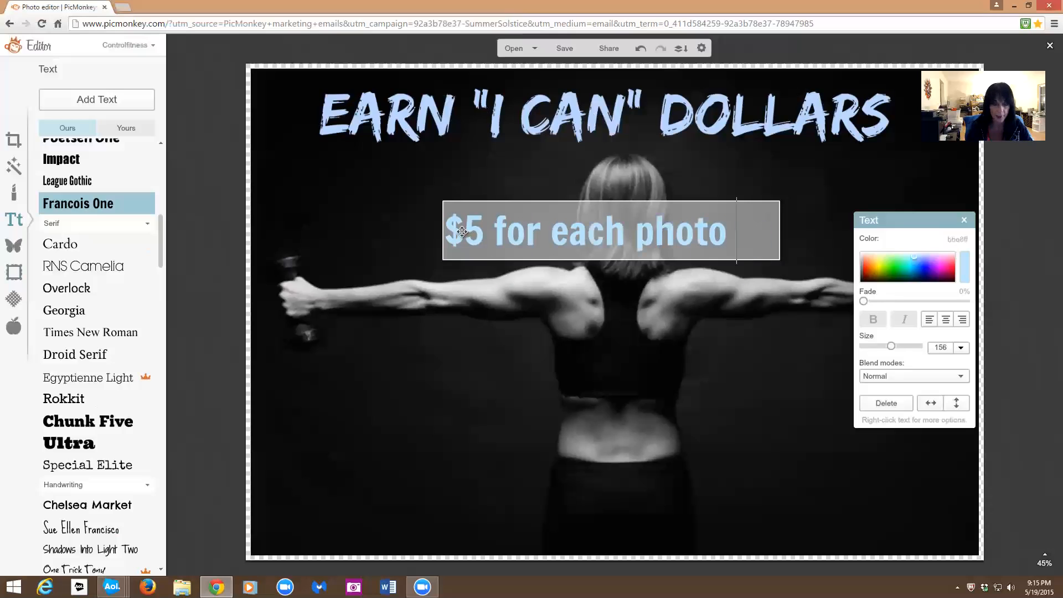
text(posted)
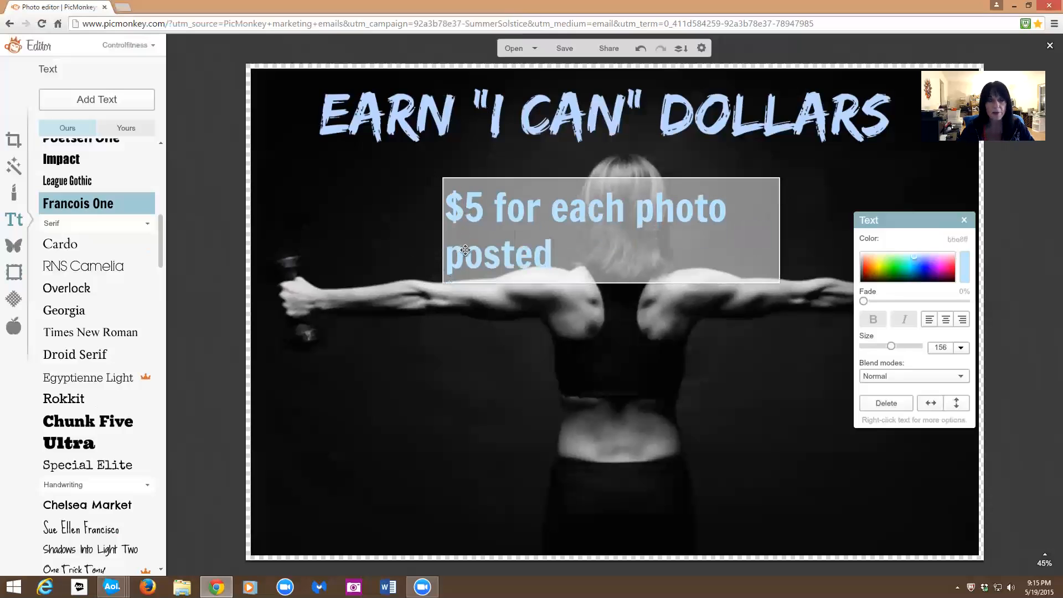
Step: Select the whole $5 line and set its text size to 90
drag(553, 263, 447, 208)
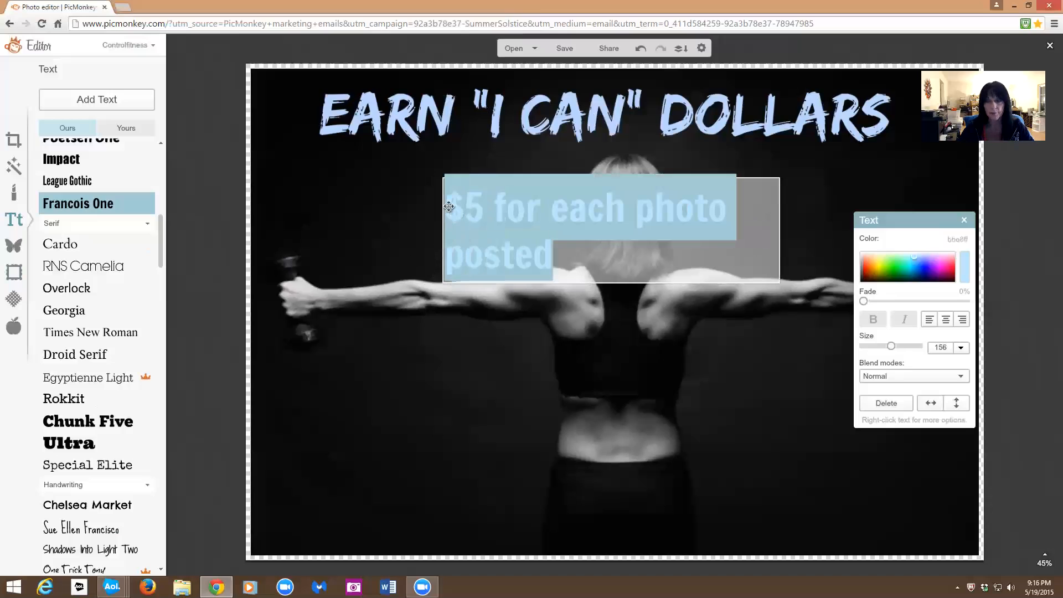
drag(950, 348, 934, 348)
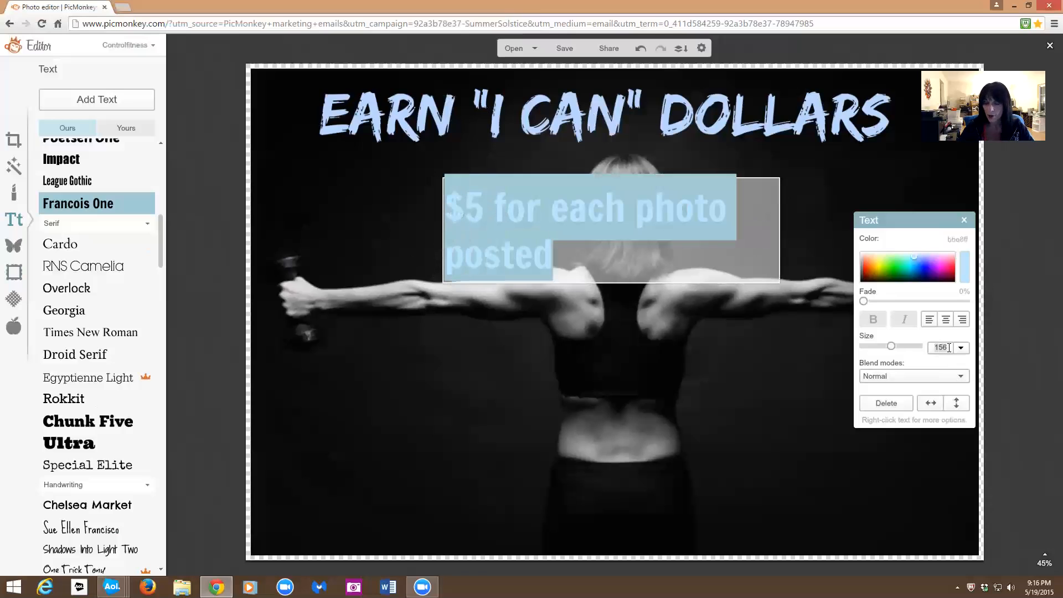
text(90)
key(Return)
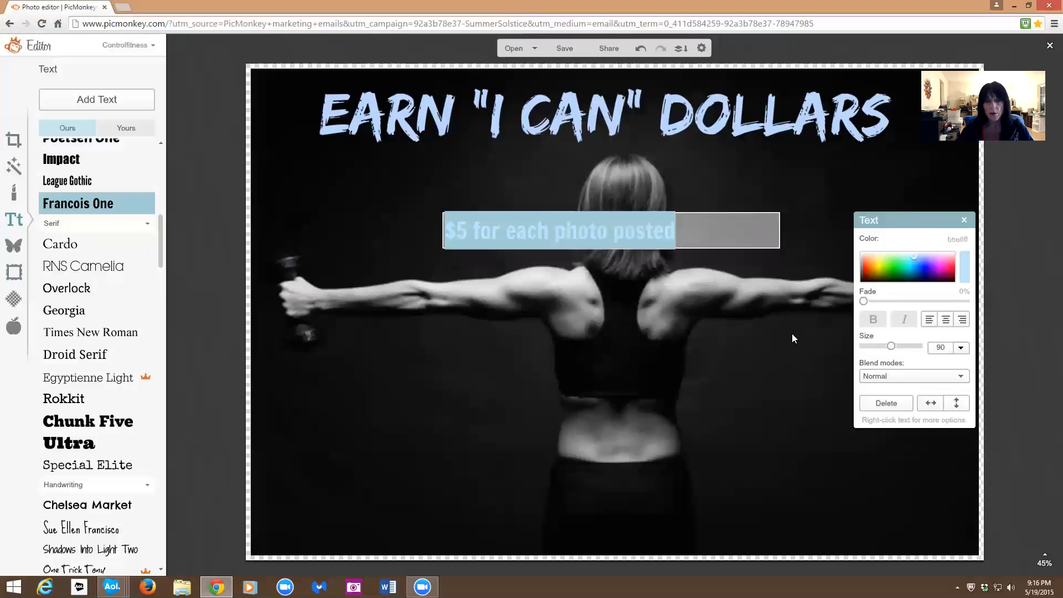
Step: Add a second line reading "$10 for each recipe posted" beneath the $5 line
click(685, 234)
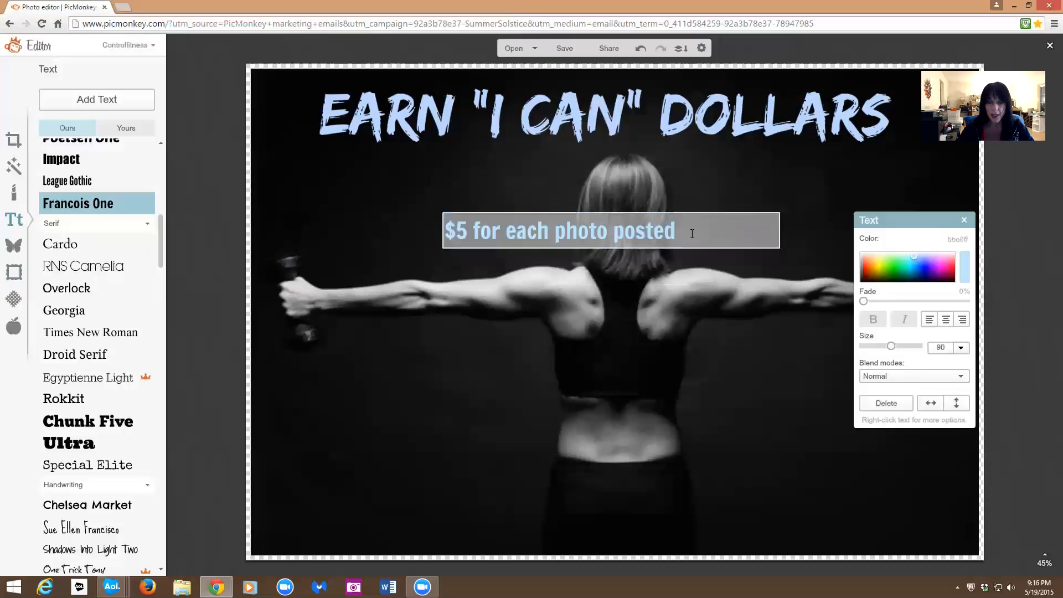
key(Return)
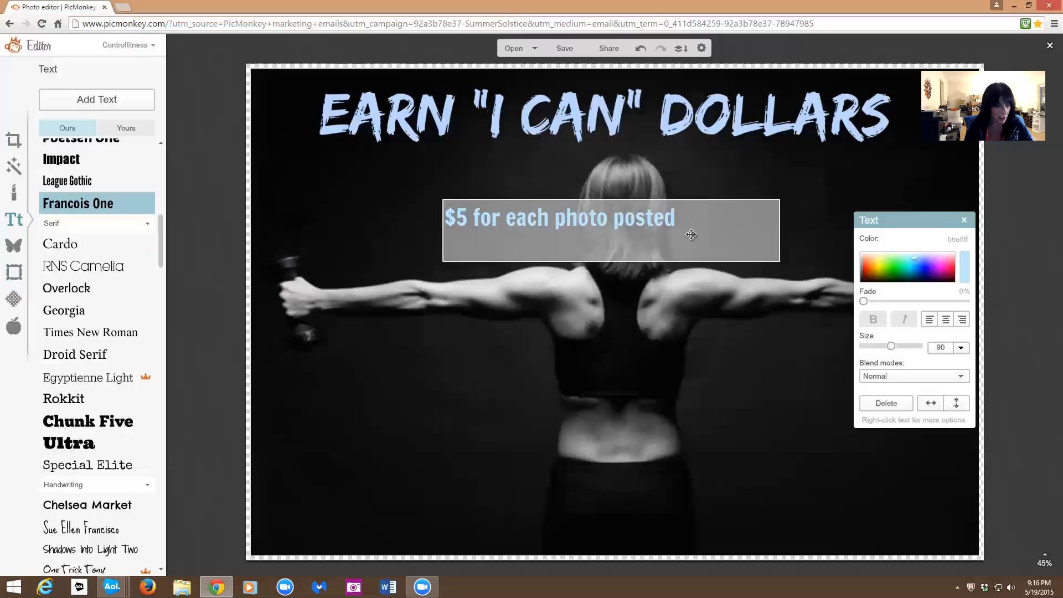
text($10)
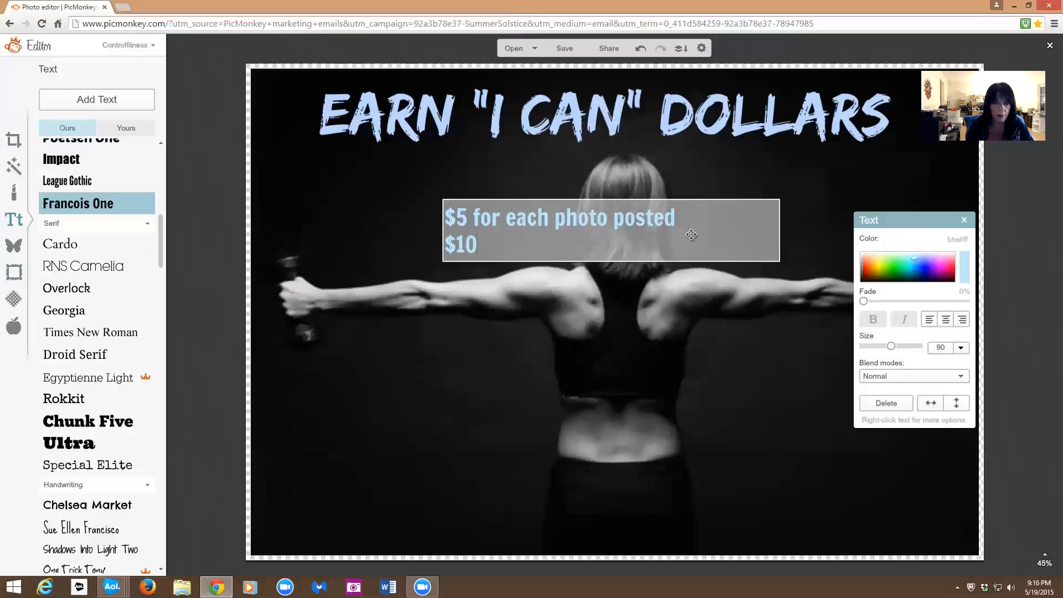
text( for ea)
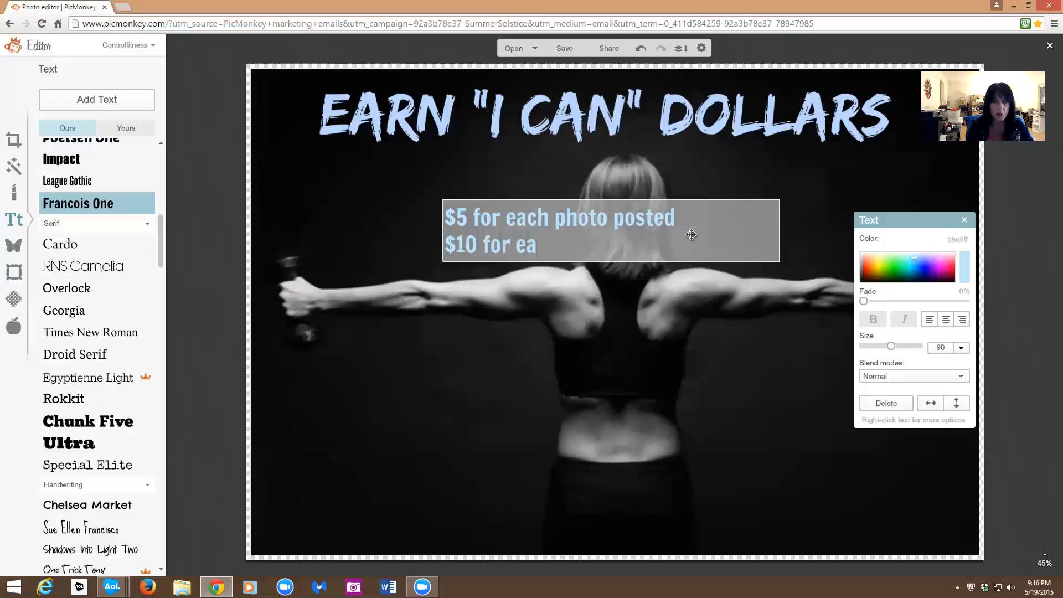
text(ch recipe pos)
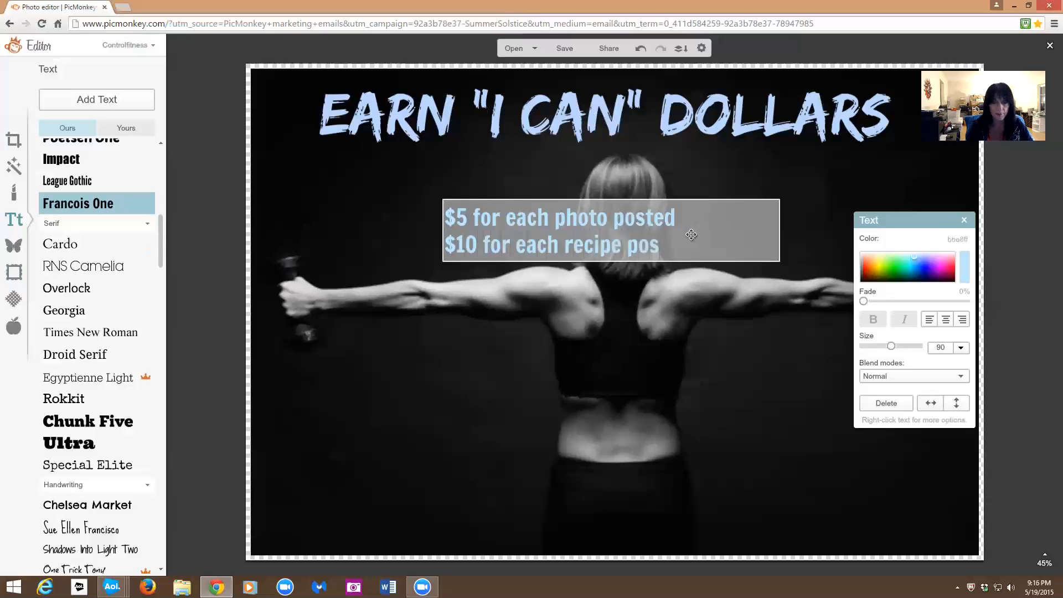
text(ted)
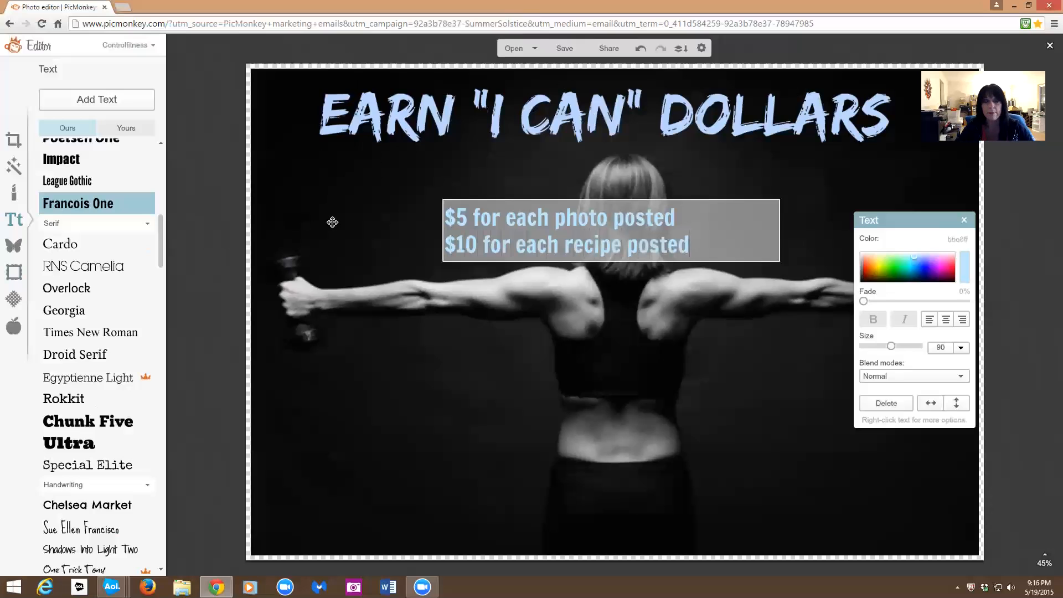
Step: Move the text settings window clear of the photo and put a Sketchedy frame around the graphic
drag(935, 224, 1029, 181)
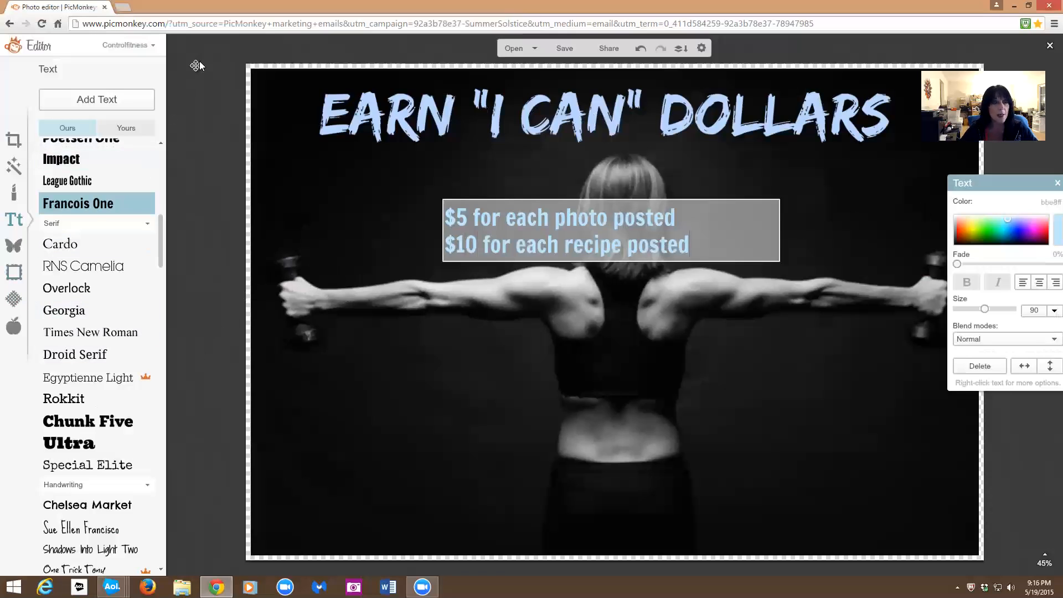
click(14, 272)
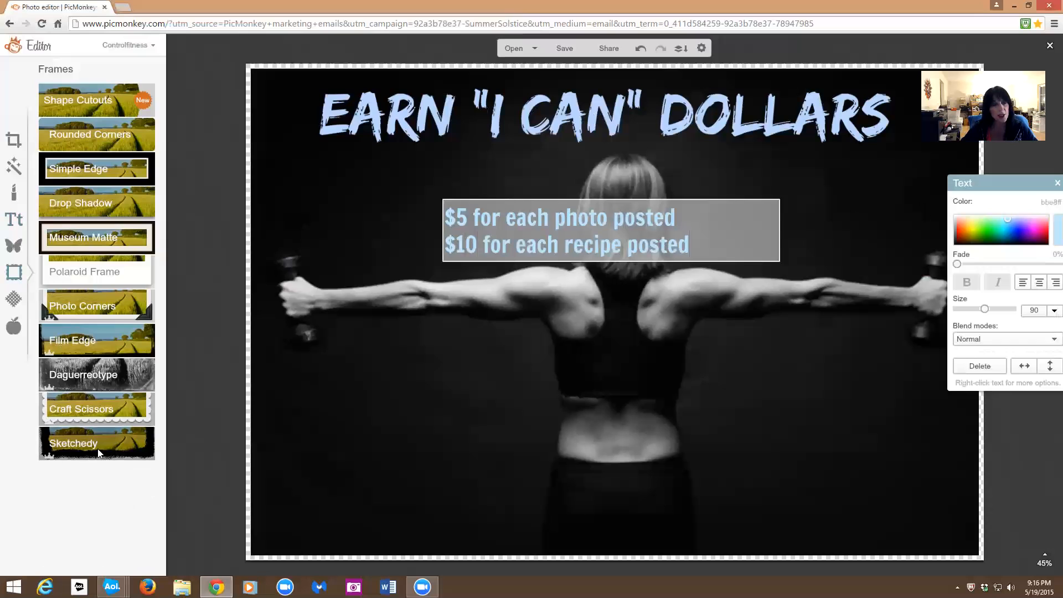
click(98, 448)
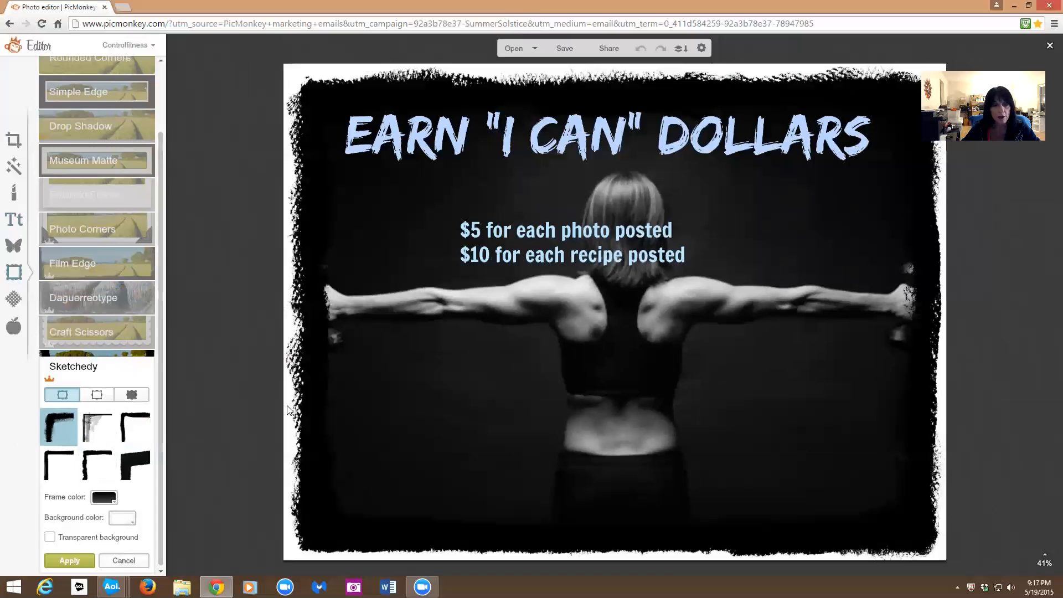
Step: Try a gray-blue background color for the Sketchedy frame, then settle on the pale blue cceeff
click(124, 520)
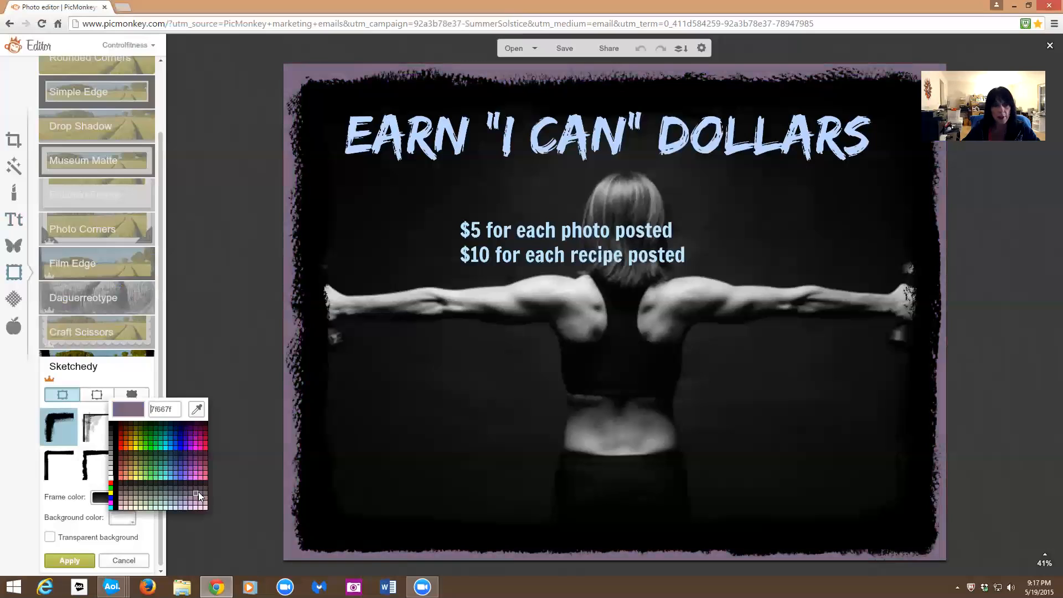
click(169, 498)
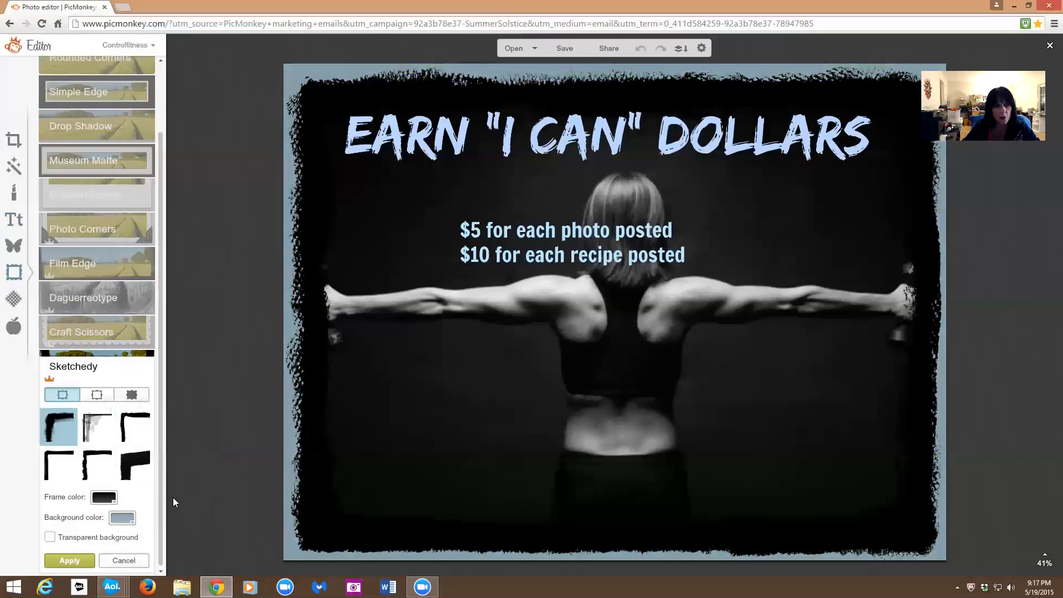
click(123, 519)
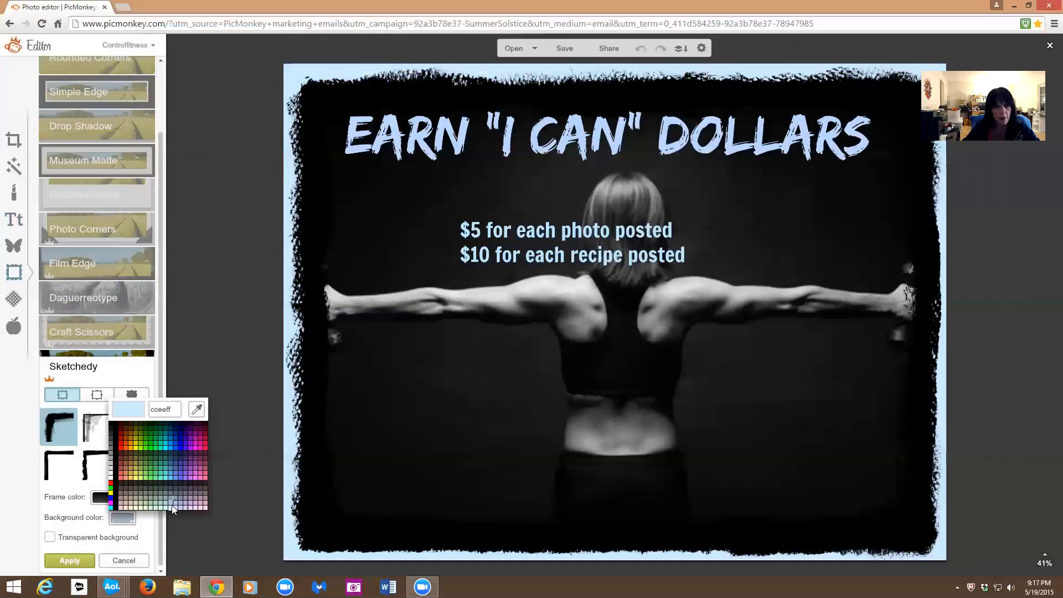
click(172, 505)
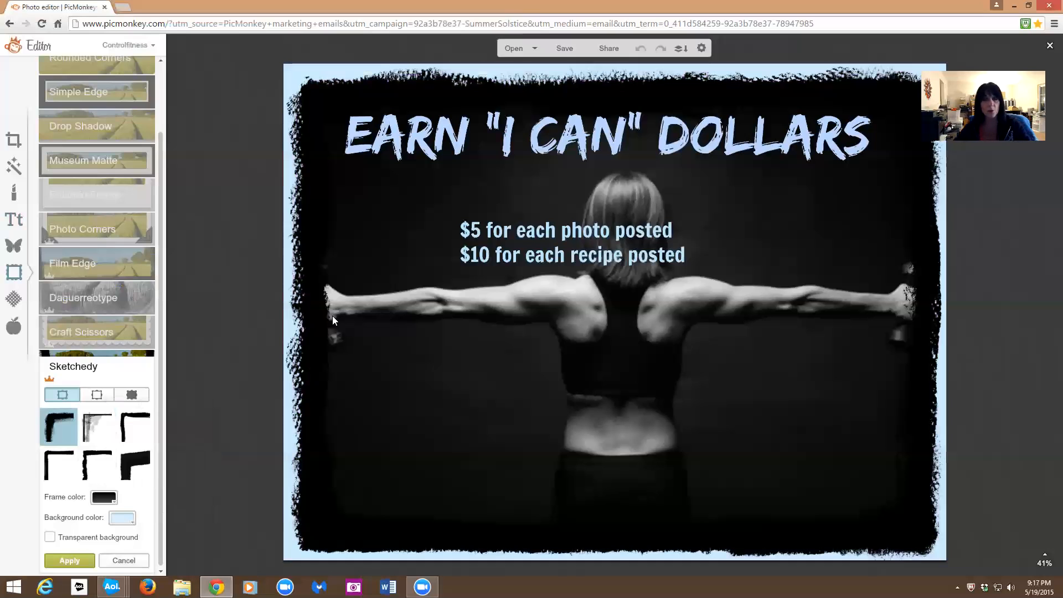